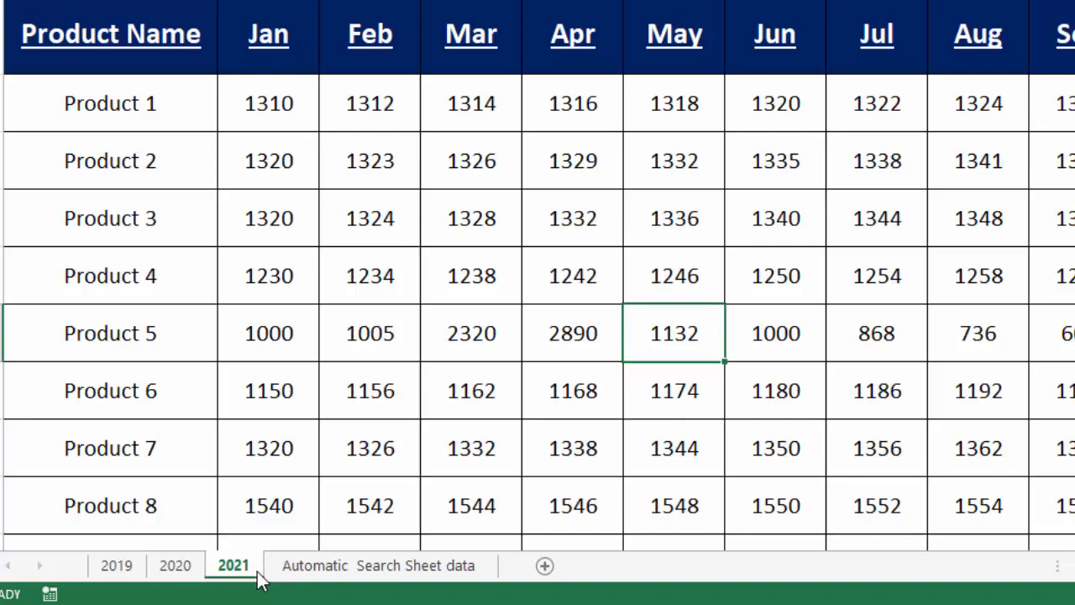
# Step: On the Automatic Search Sheet data sheet, switch the financial year in K3 to 2019, 2020 and 2021 in turn to compare the sales data
pyautogui.click(332, 578)
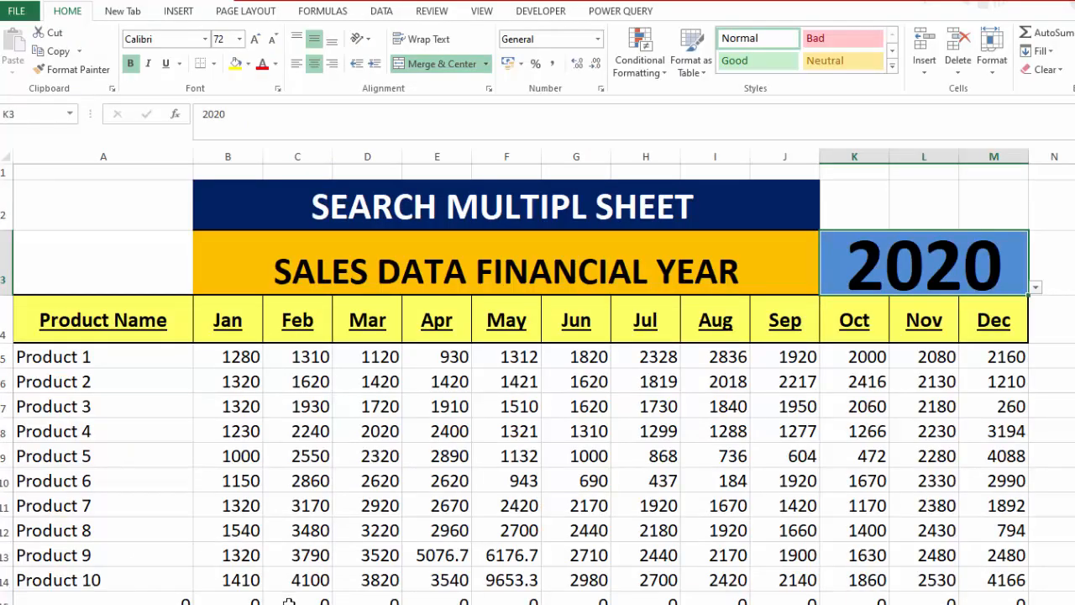
pyautogui.click(1036, 288)
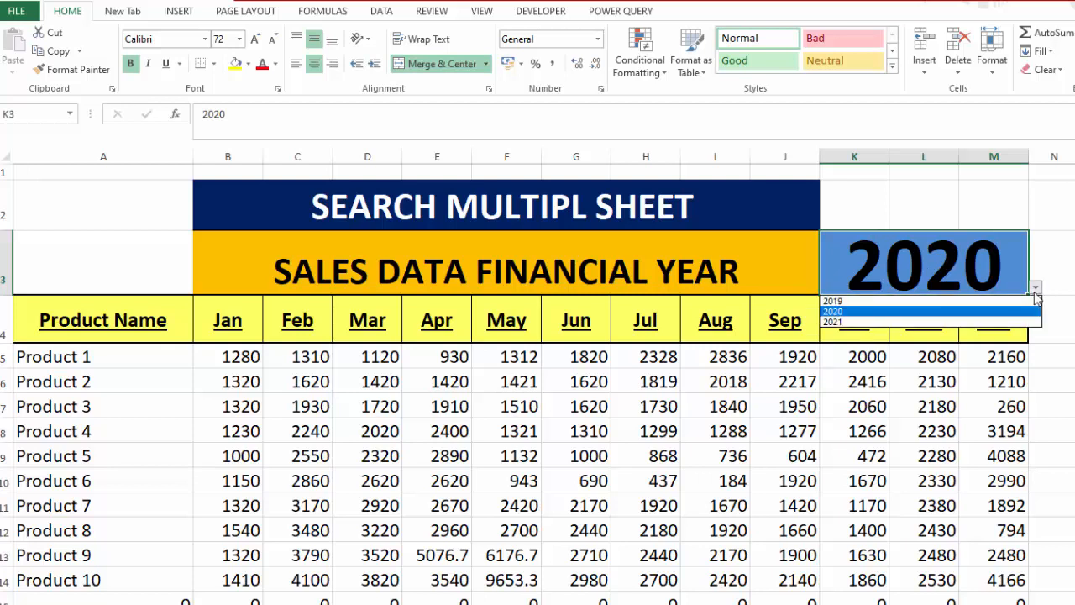
pyautogui.click(1000, 301)
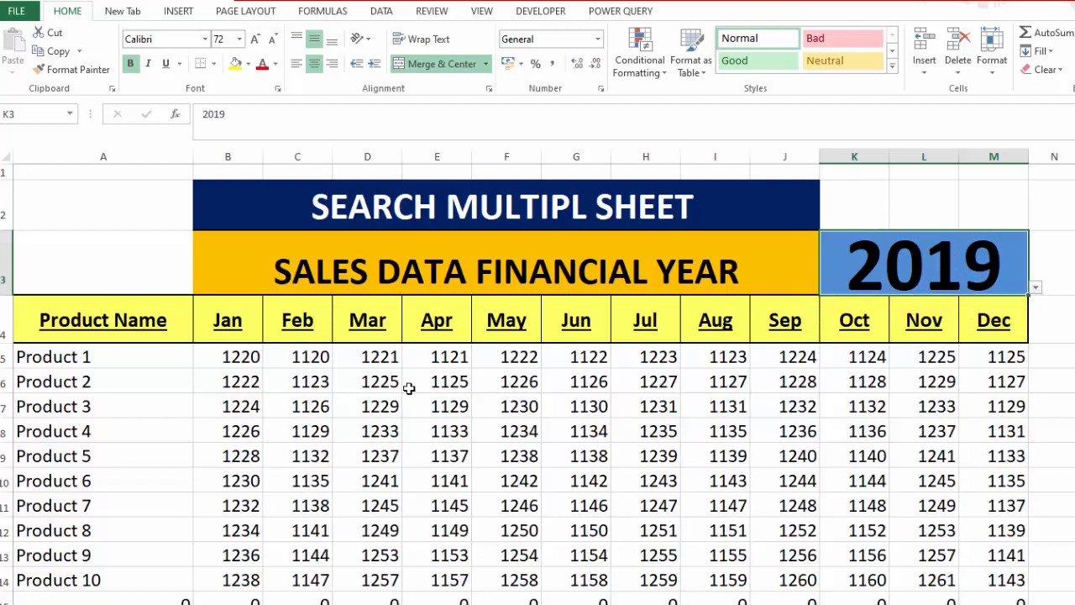
pyautogui.click(1037, 290)
pyautogui.click(888, 315)
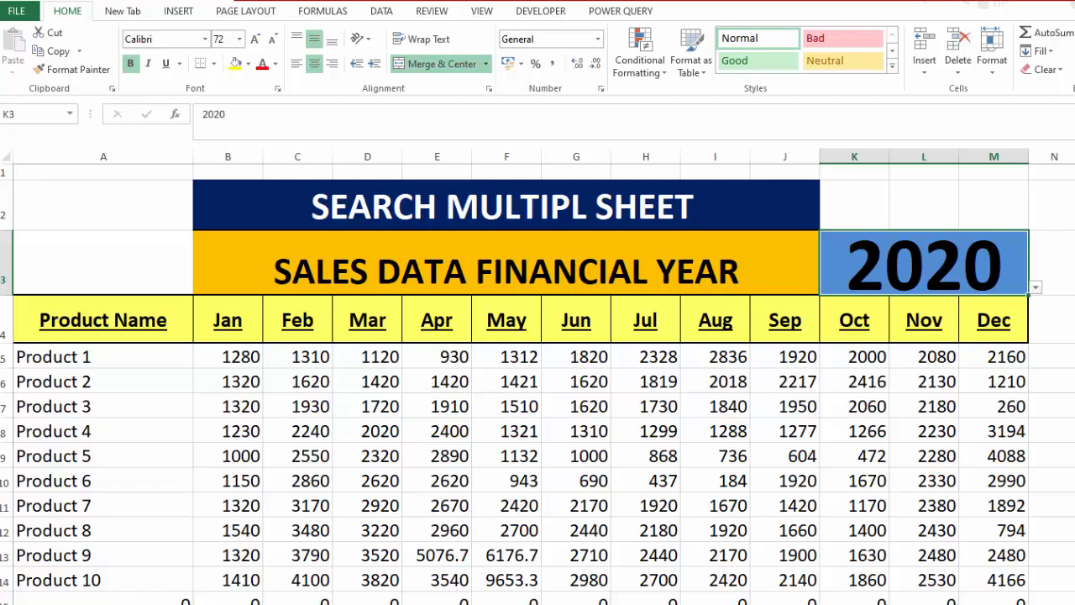
pyautogui.click(1036, 287)
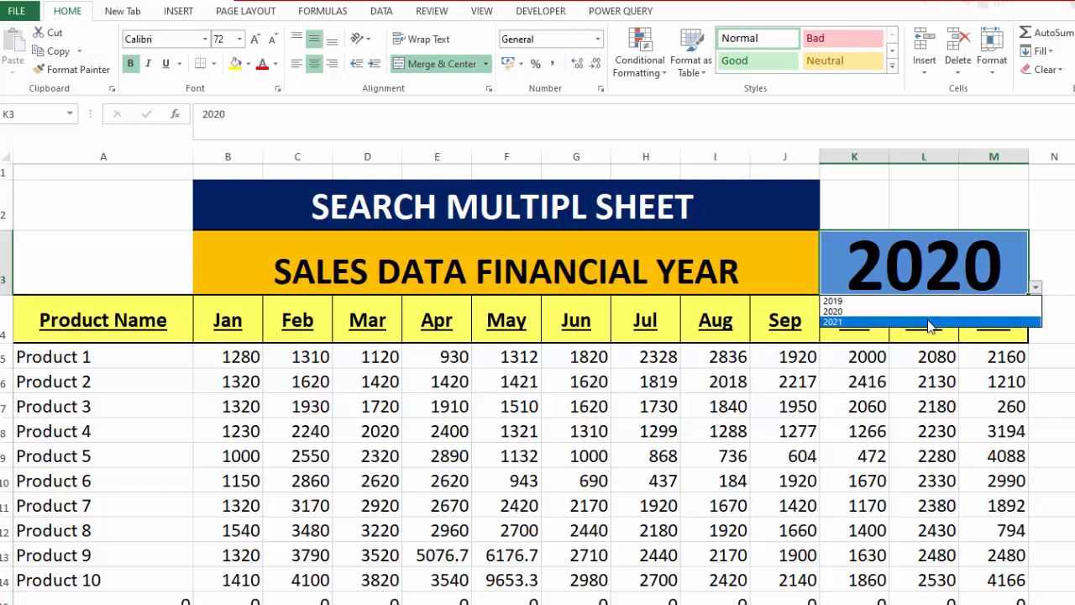
pyautogui.click(928, 324)
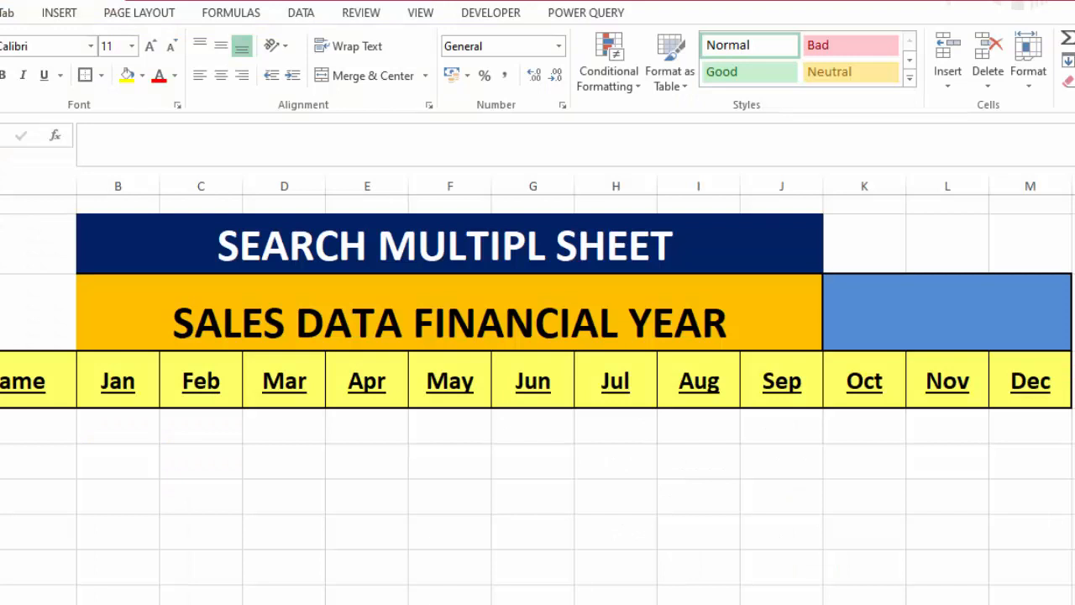
# Step: Add a data validation list with source 2019,2020,2021 to the blue financial year cell K3, and choose 2019 from it
pyautogui.click(926, 328)
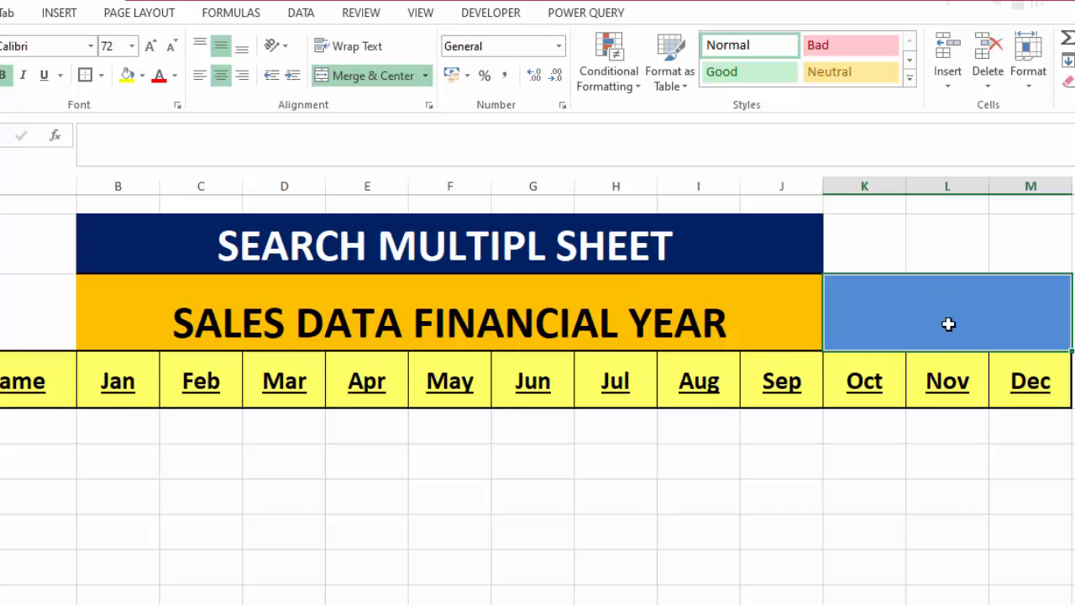
pyautogui.click(303, 14)
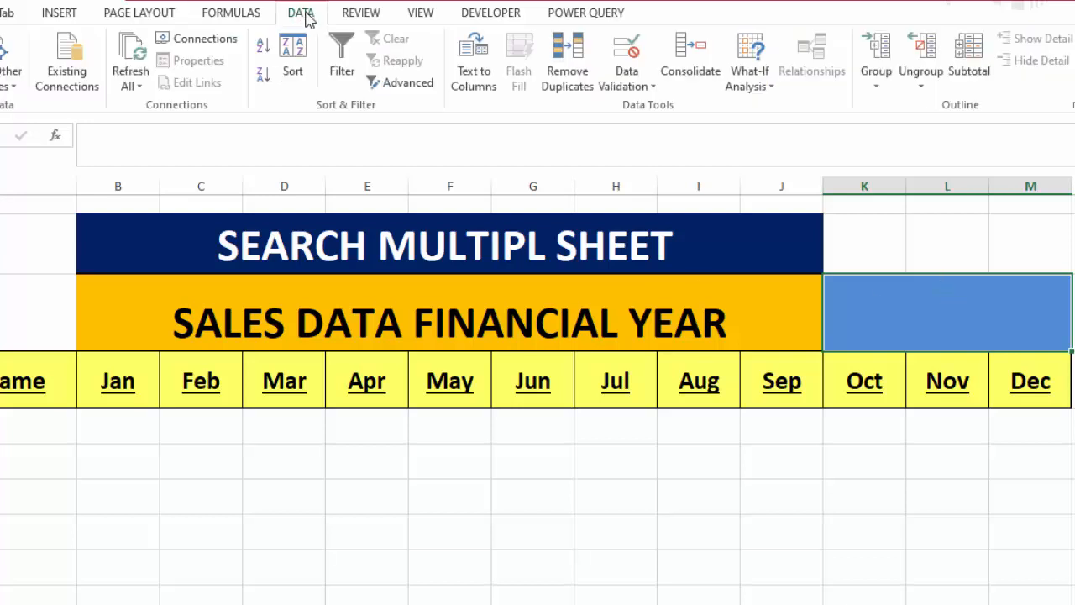
pyautogui.click(630, 87)
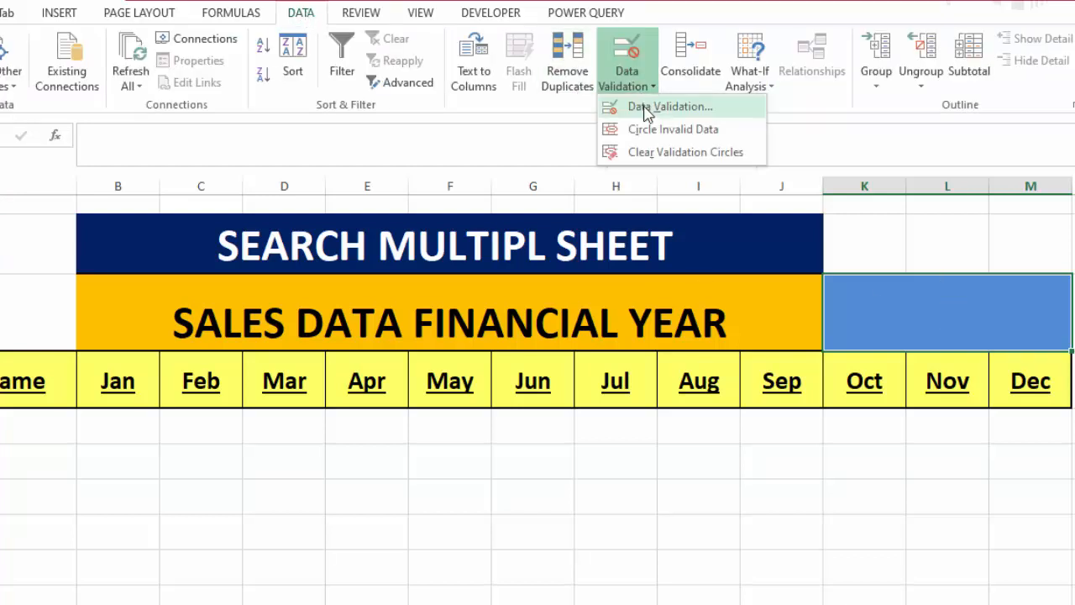
pyautogui.click(632, 100)
pyautogui.click(383, 300)
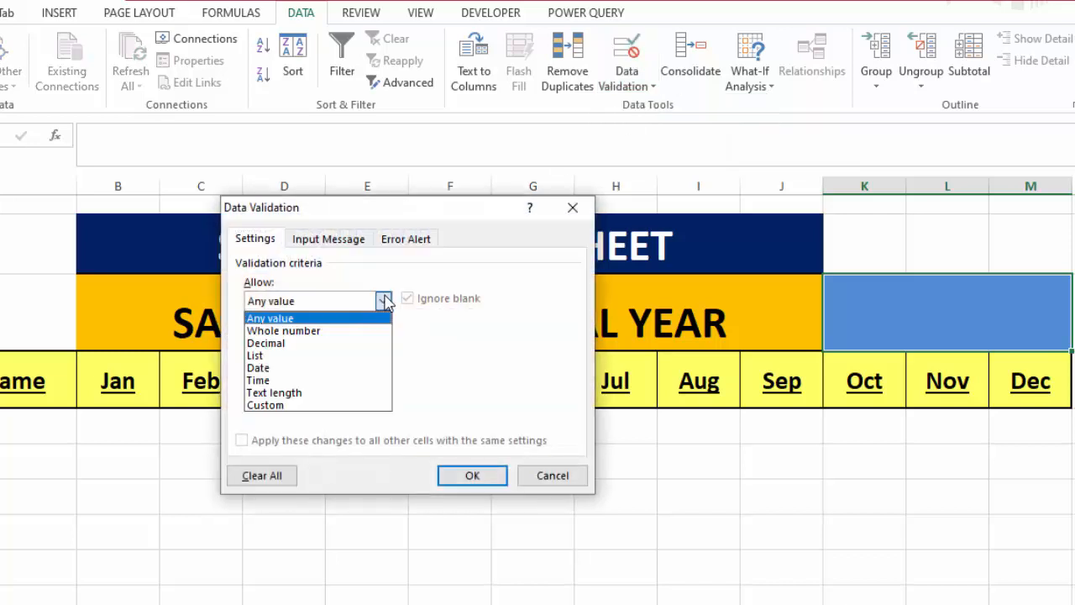
pyautogui.click(300, 357)
pyautogui.click(294, 376)
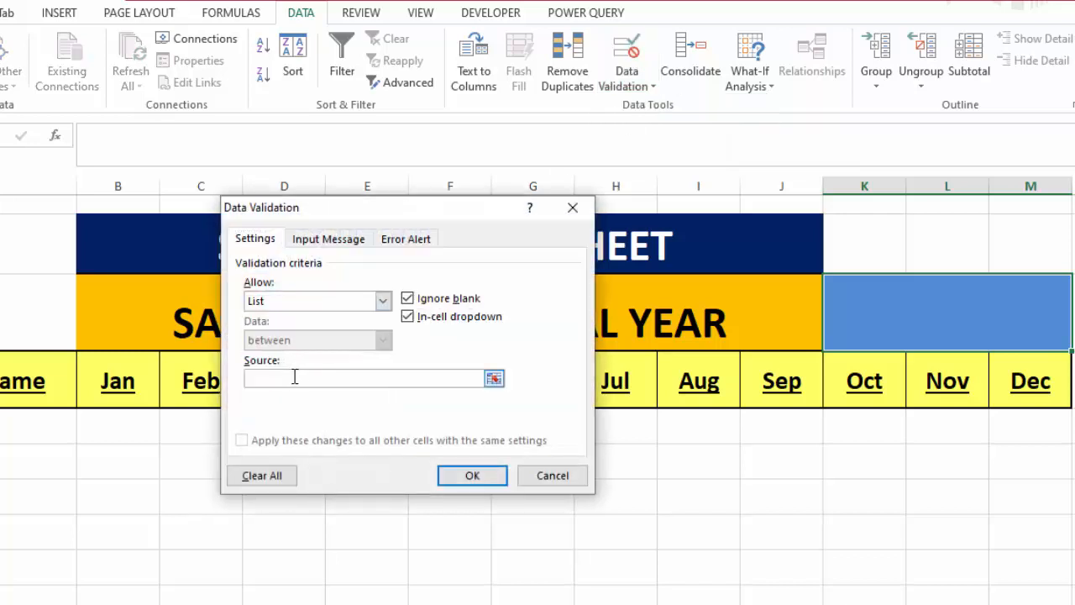
pyautogui.write('201')
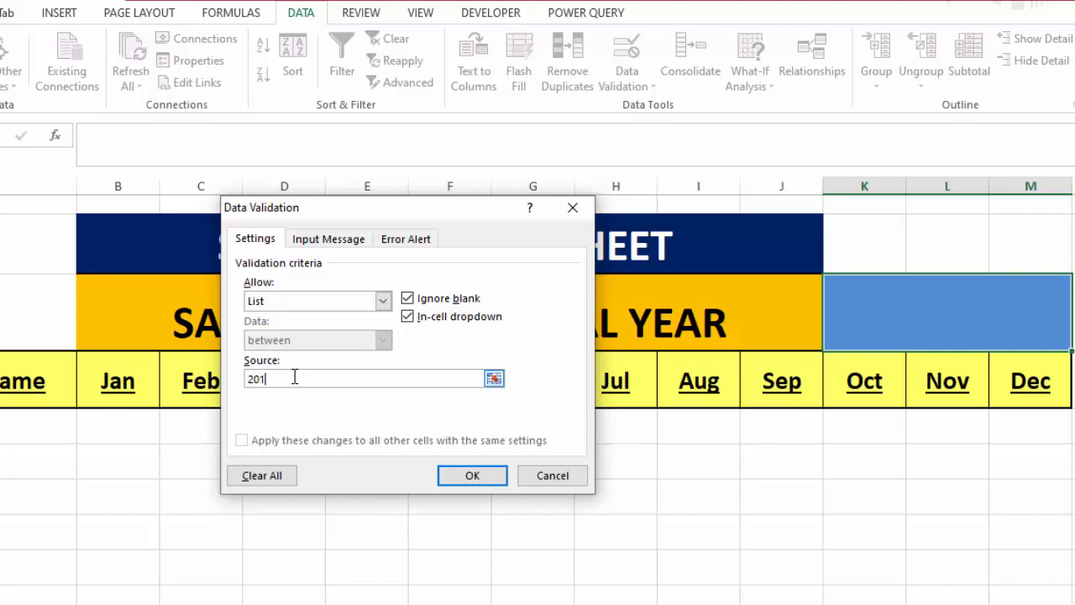
pyautogui.write('9,2020,2021')
pyautogui.click(492, 473)
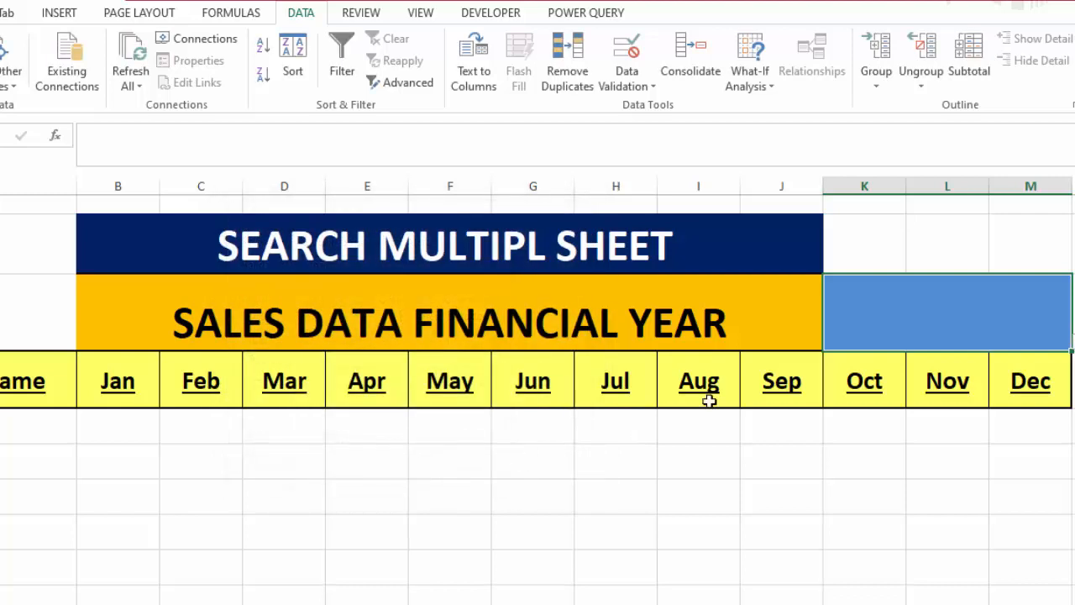
pyautogui.hotkey('alt', 'Down')
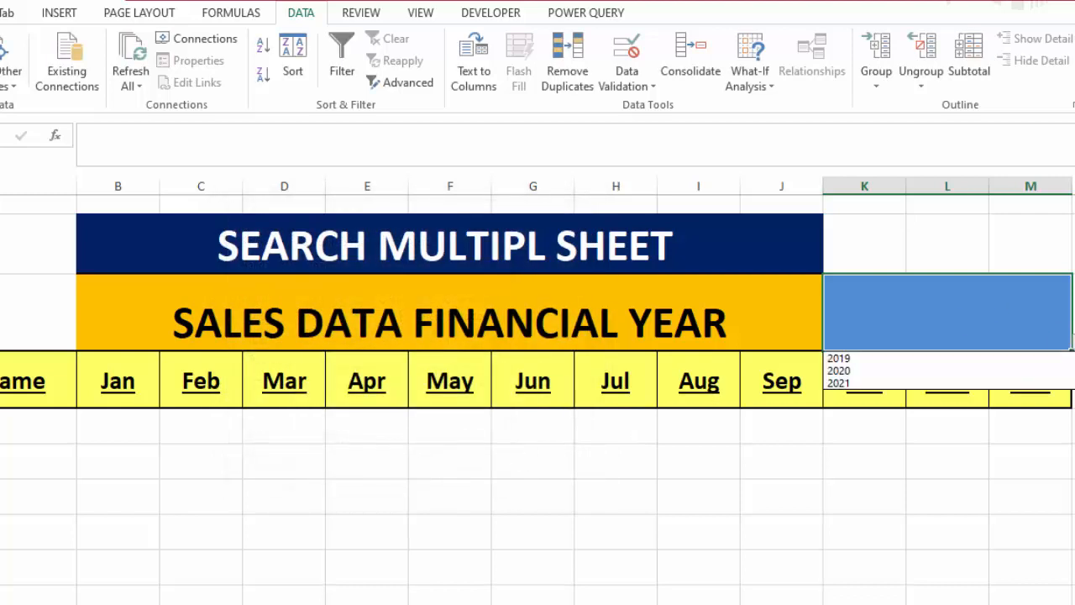
pyautogui.click(958, 360)
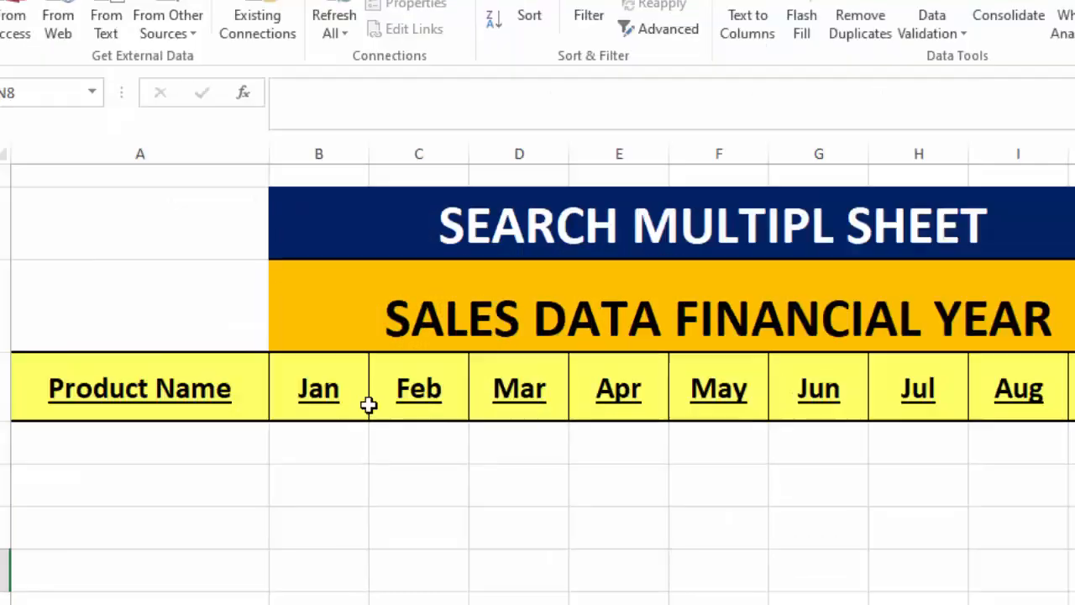
# Step: Start a formula in A5 under Product Name with =INDIRECT(ADDRESS(ROW(), so the current row is the row number
pyautogui.click(27, 425)
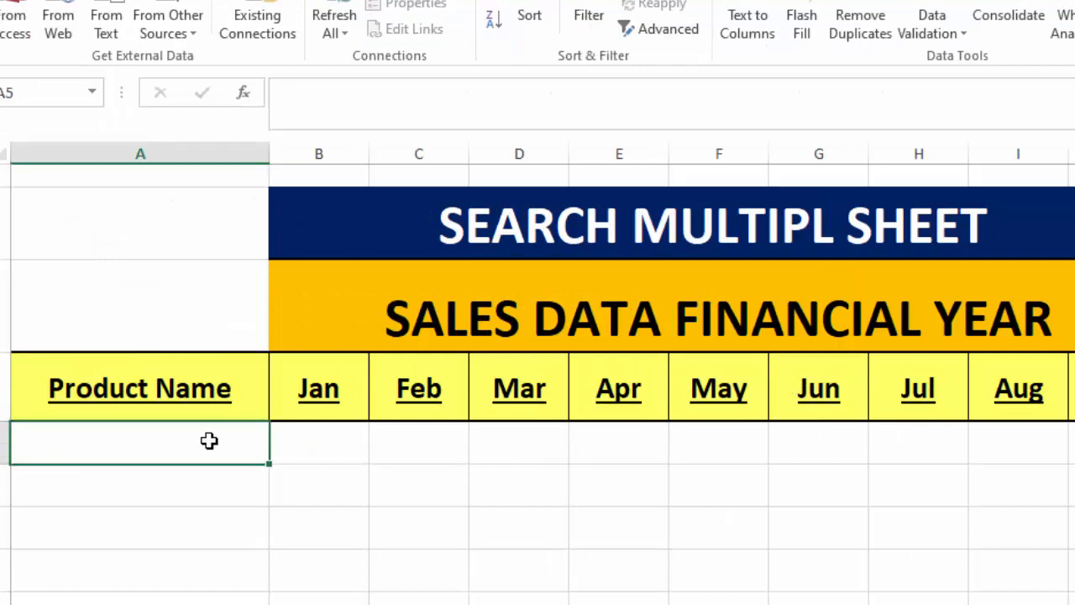
pyautogui.write('=')
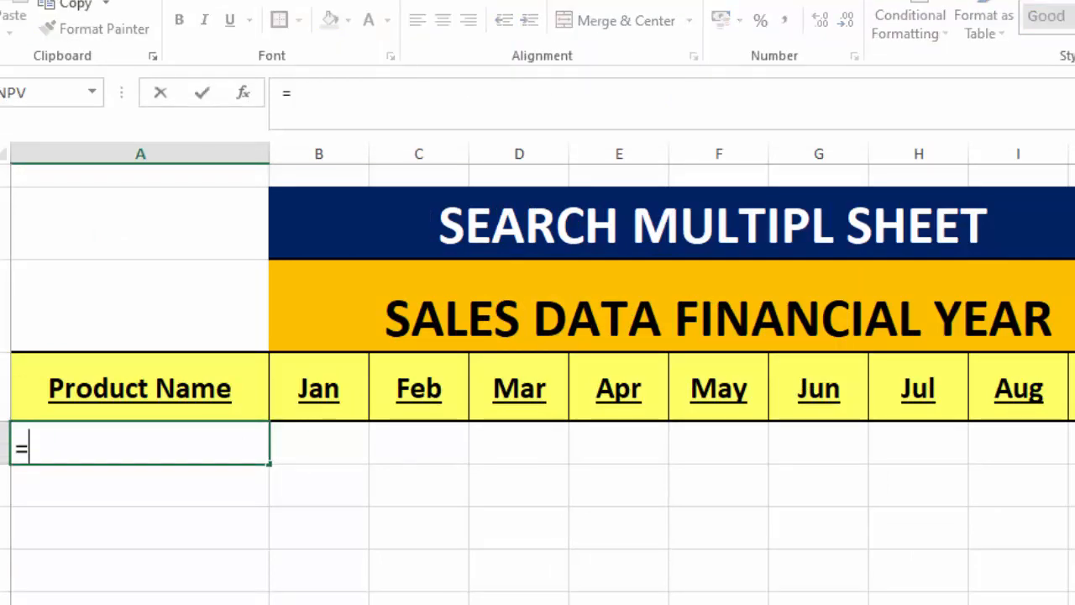
pyautogui.write('INDIR')
pyautogui.press('Tab')
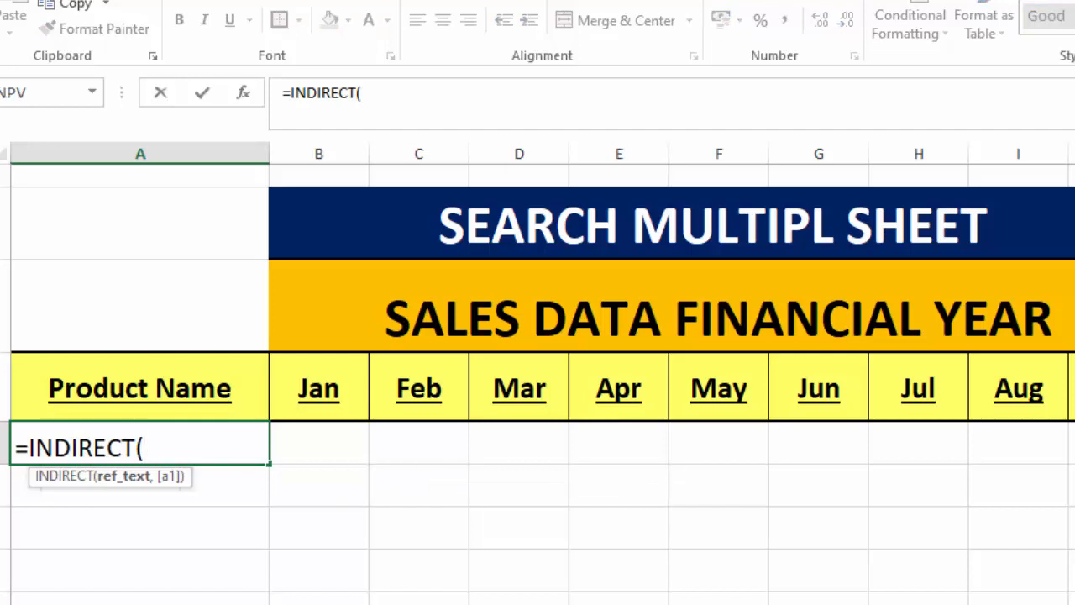
pyautogui.write('AD')
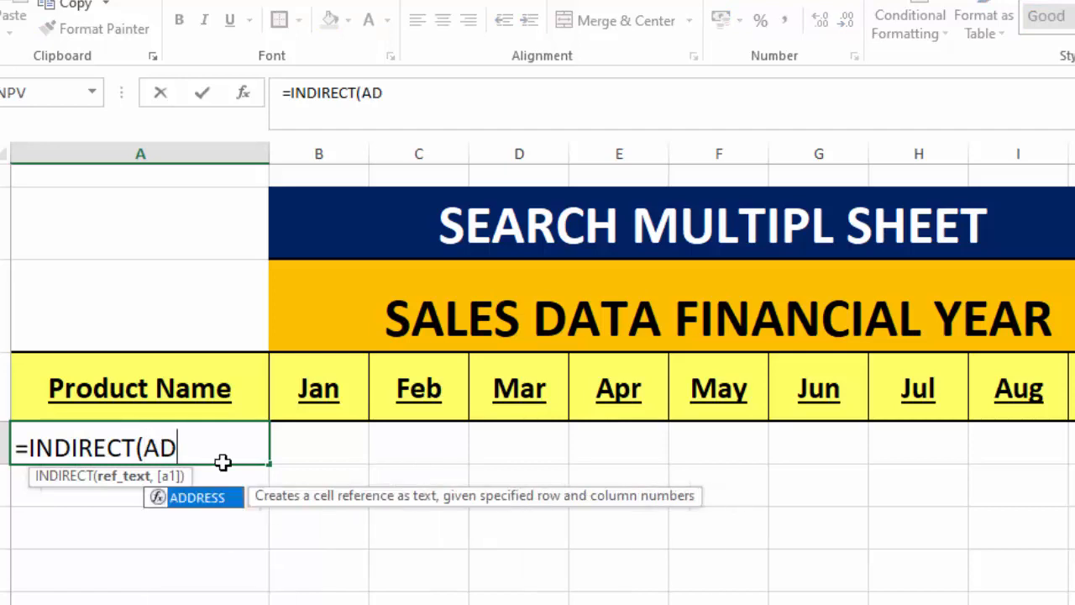
pyautogui.press('Tab')
pyautogui.write('ROW(')
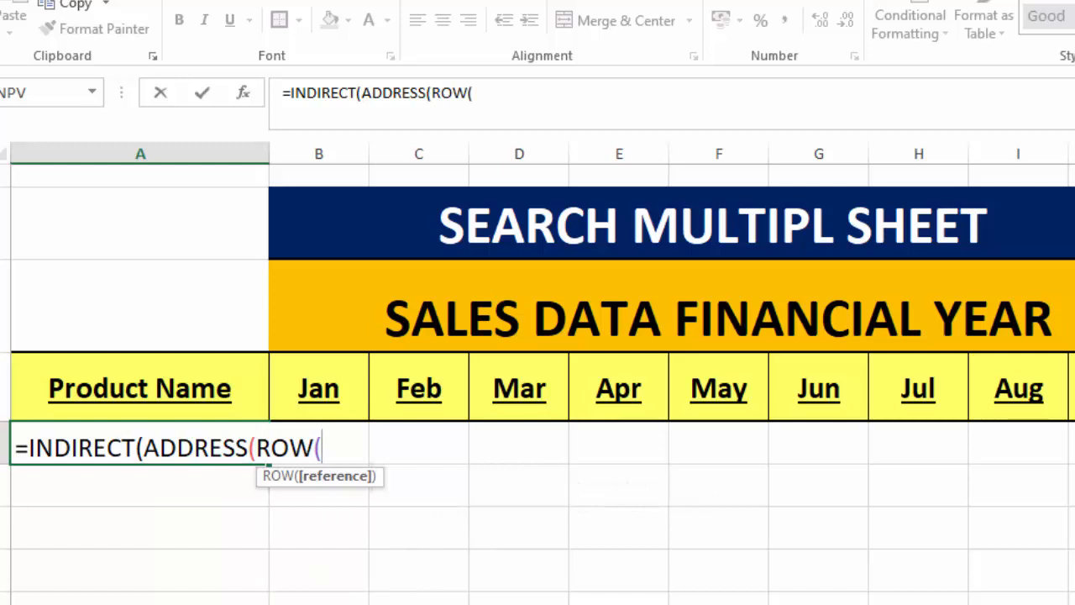
pyautogui.write('),')
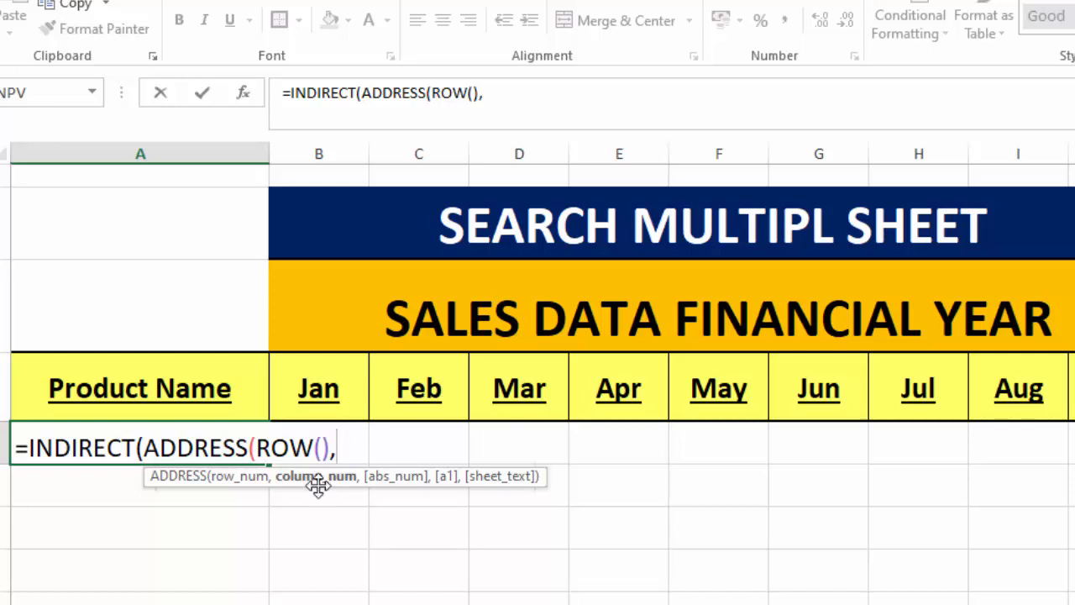
# Step: Continue the ADDRESS arguments with COLUMN() as column number, 1 for absolute reference and 1 for A1 style
pyautogui.write('COL')
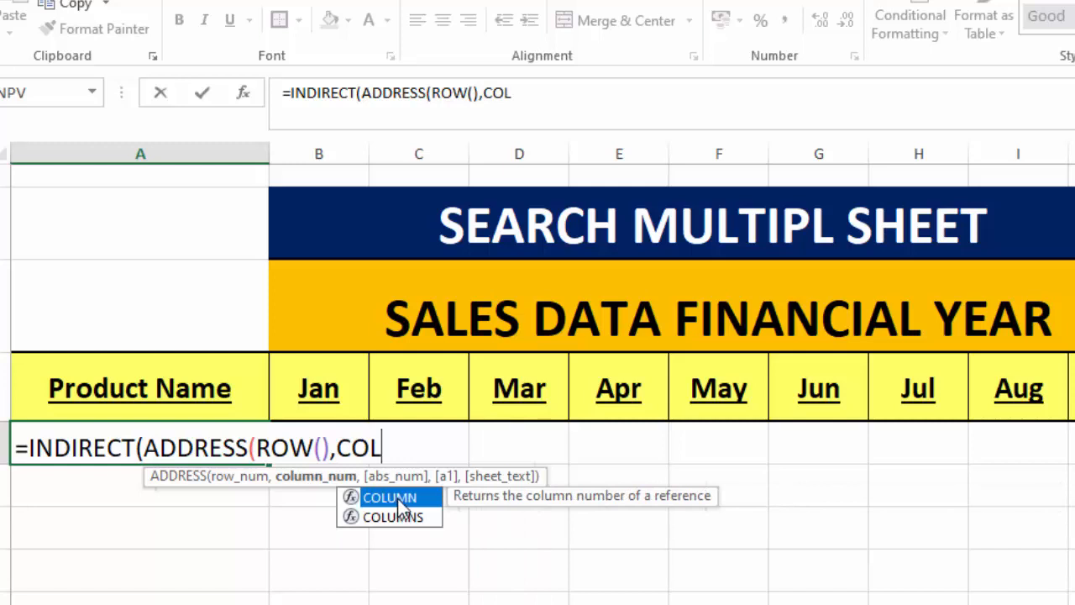
pyautogui.press('Tab')
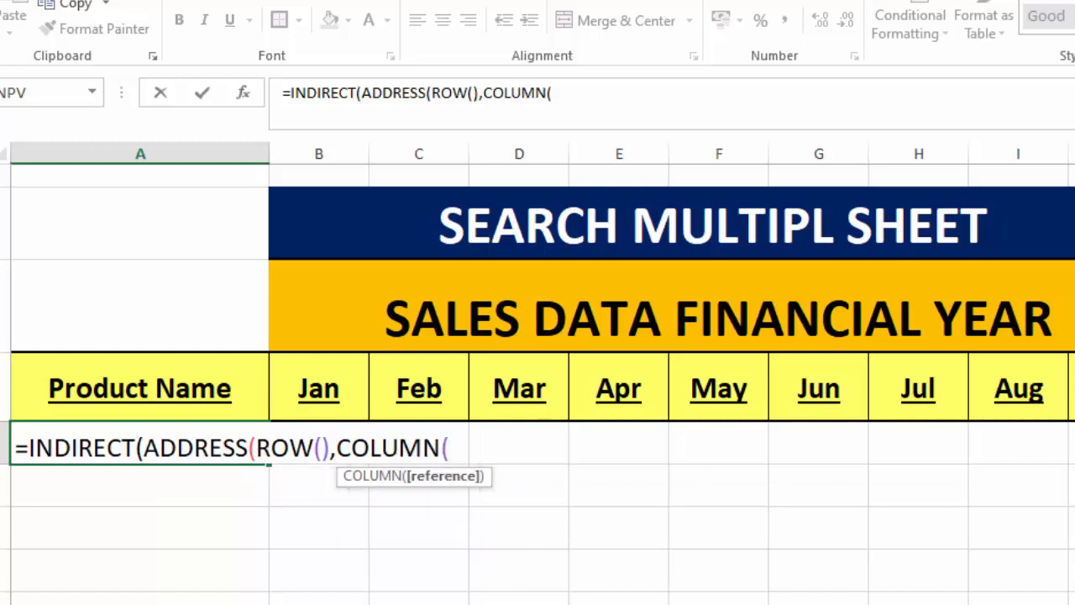
pyautogui.write('),')
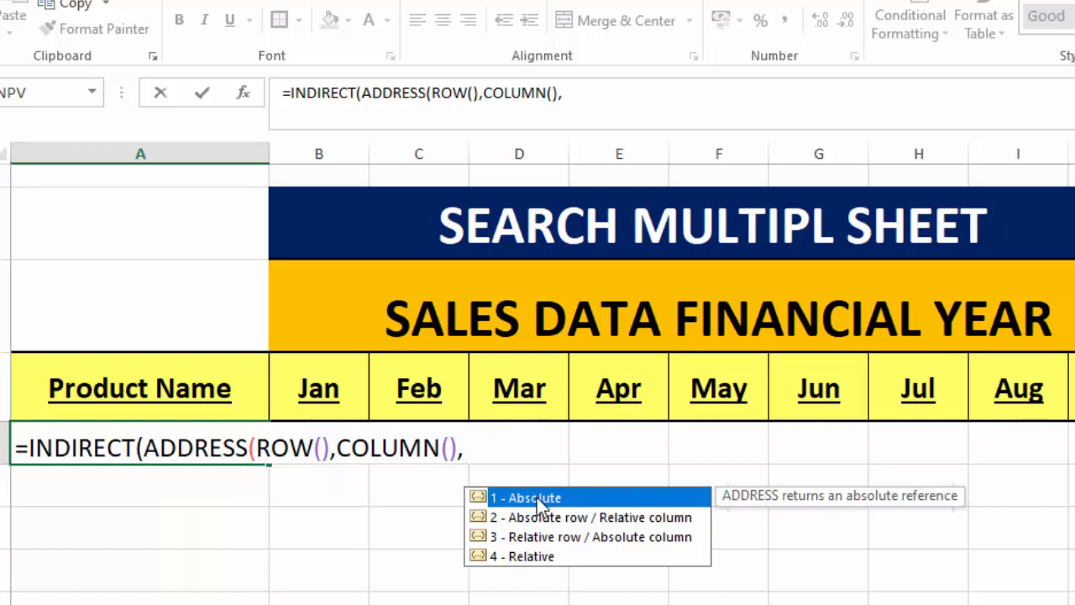
pyautogui.write('1,')
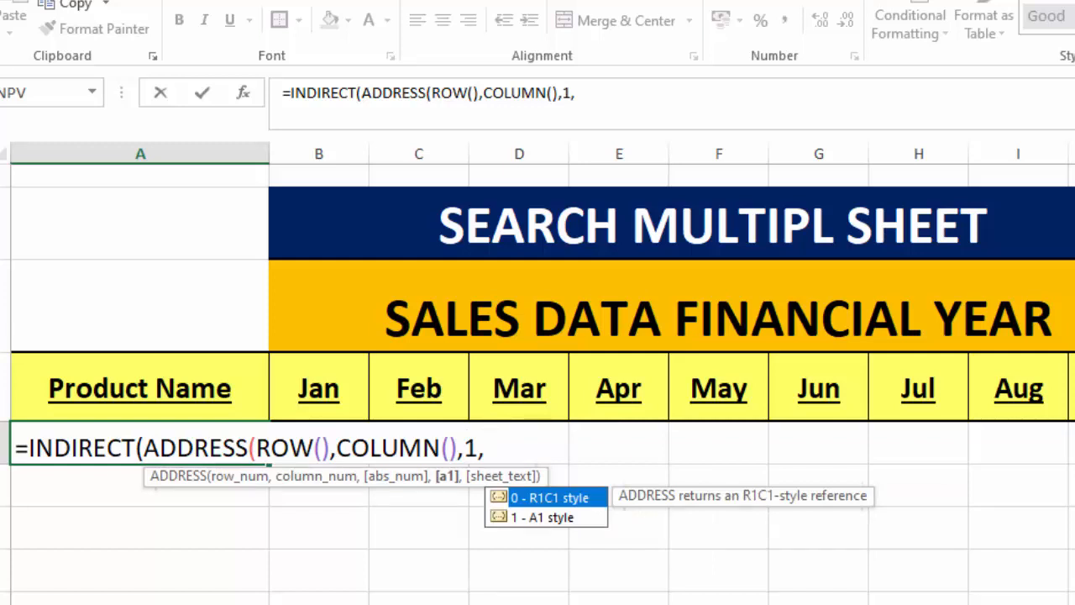
pyautogui.doubleClick(559, 527)
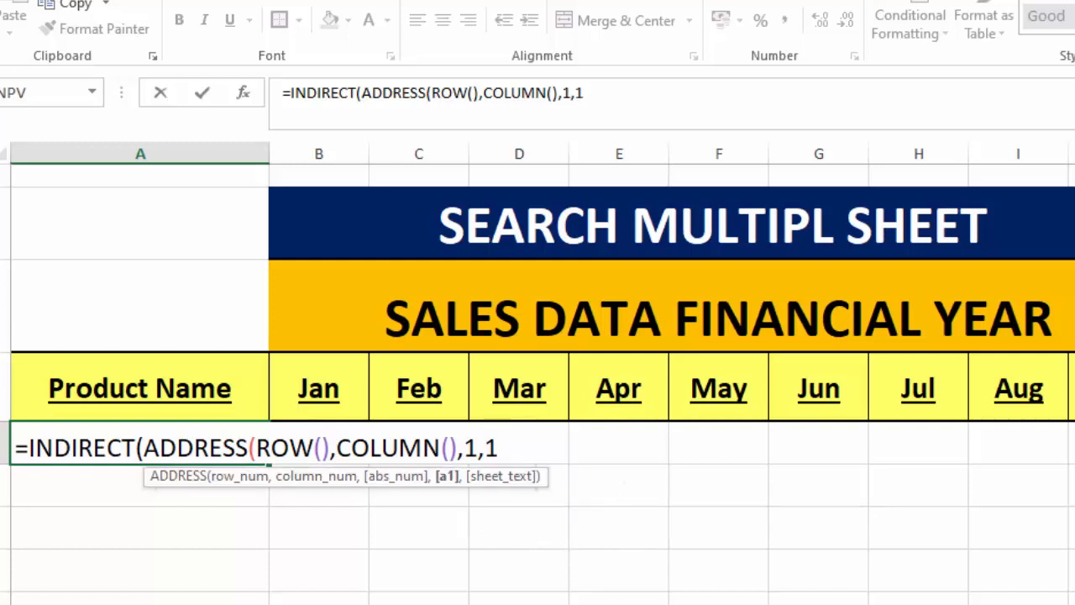
pyautogui.write(',')
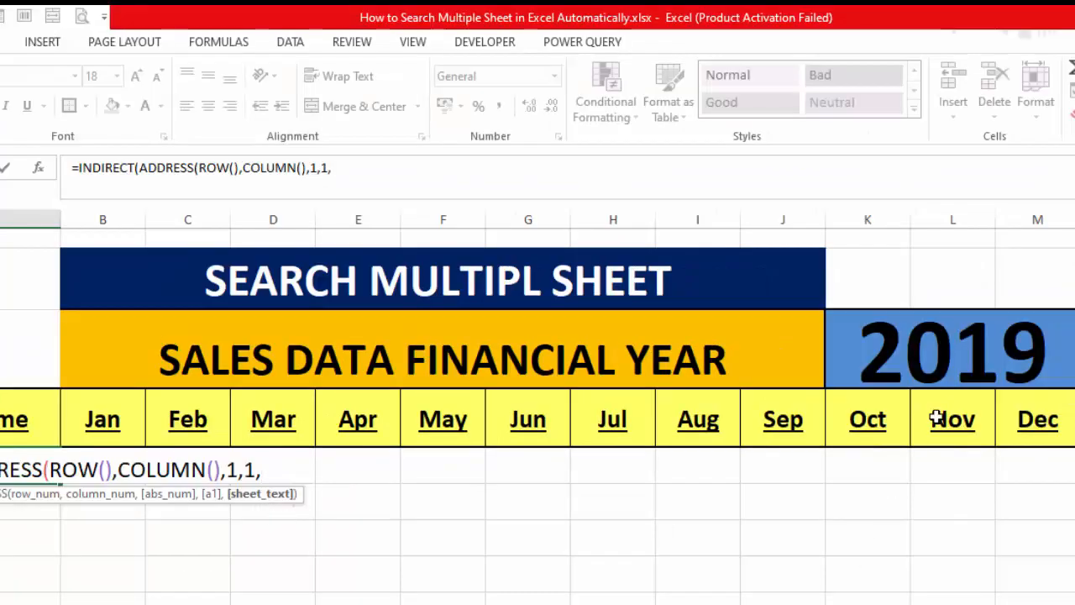
# Step: Use the year cell as absolute reference $K$3 for the sheet text and complete =INDIRECT(ADDRESS(ROW(),COLUMN(),1,1,$K$3)) in A5
pyautogui.click(935, 373)
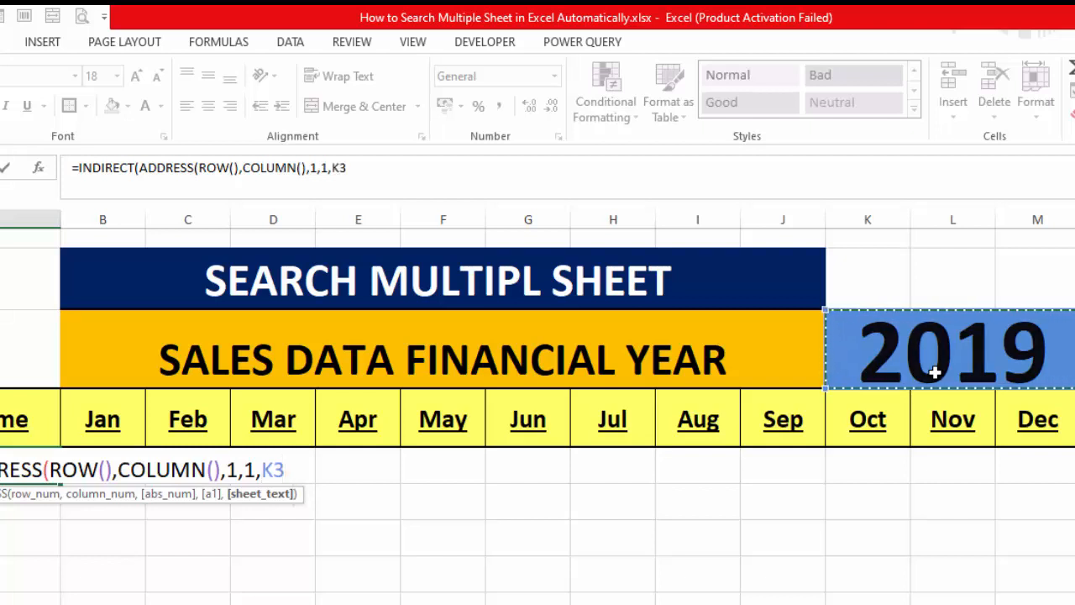
pyautogui.press('F4')
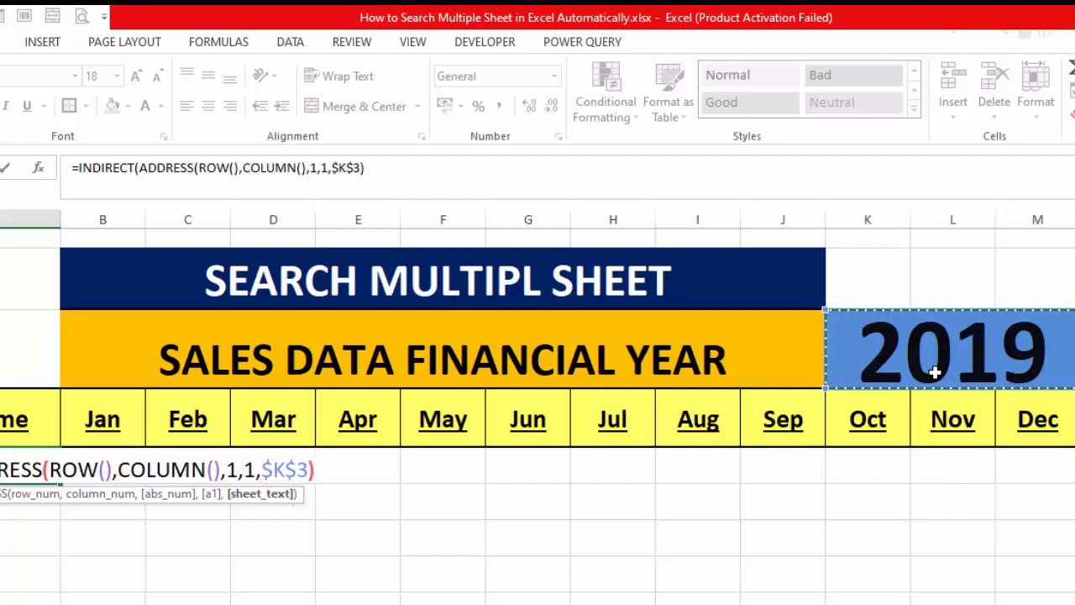
pyautogui.write('))')
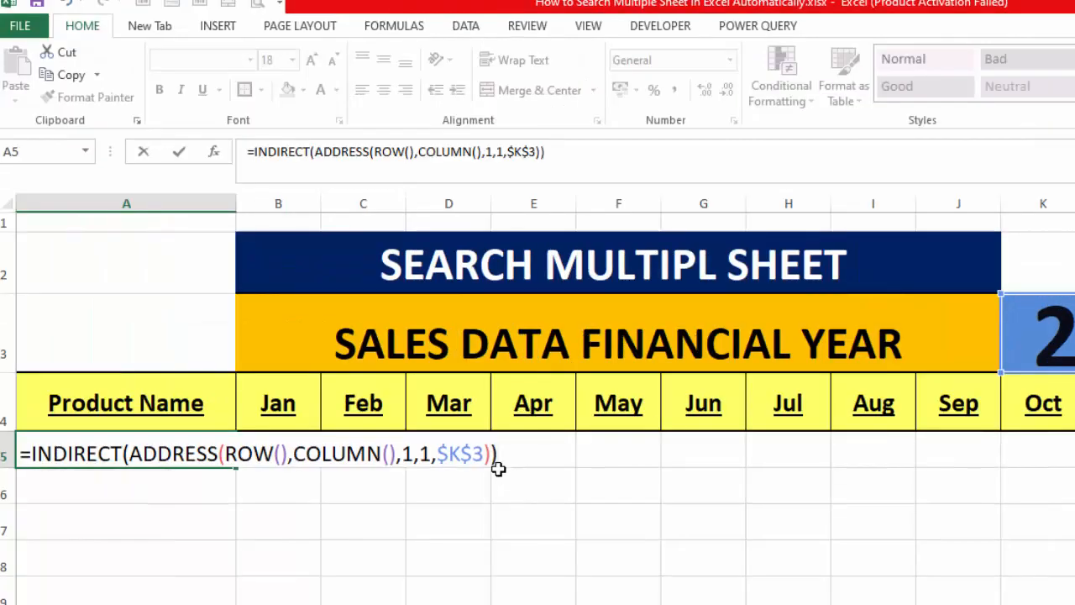
pyautogui.press('Return')
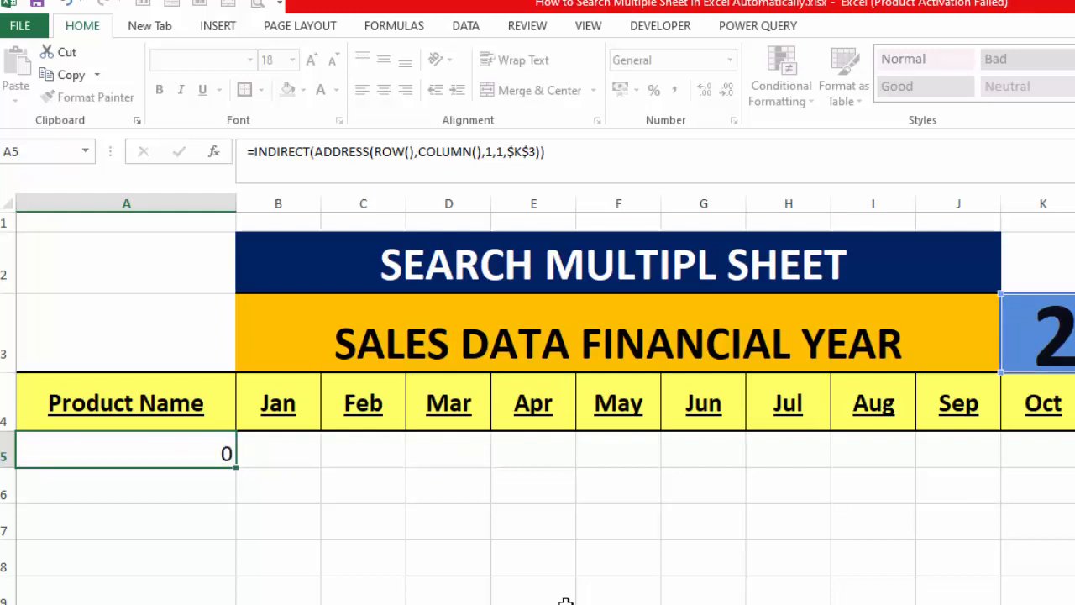
# Step: Check the source table on the 2019 sheet, and fill the A5 formula down the Product Name column to row 13
pyautogui.click(176, 453)
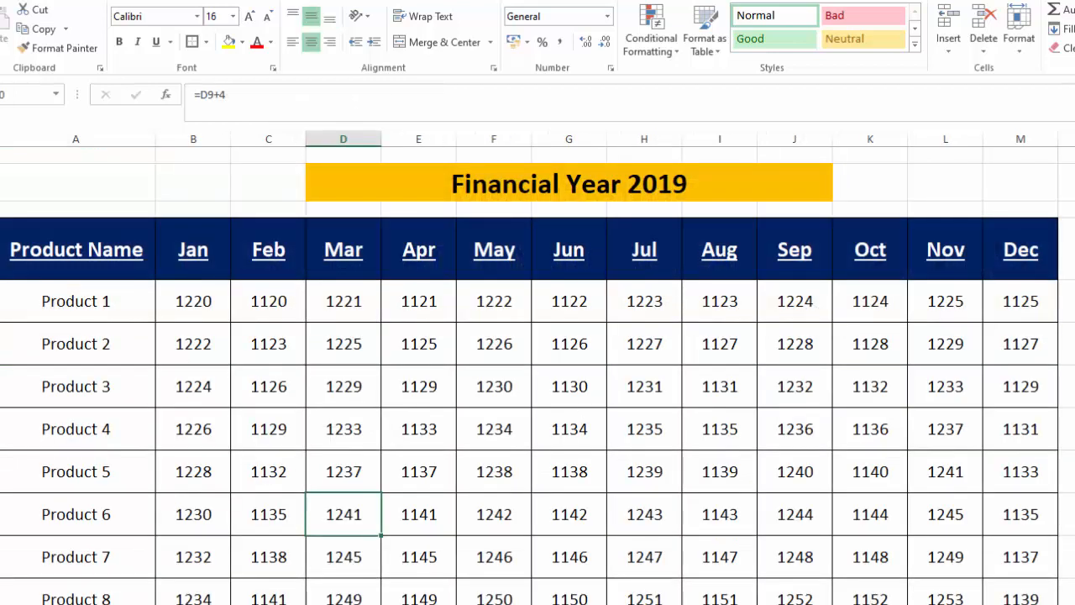
pyautogui.scroll(-1, 502, 516)
pyautogui.scroll(2, 501, 516)
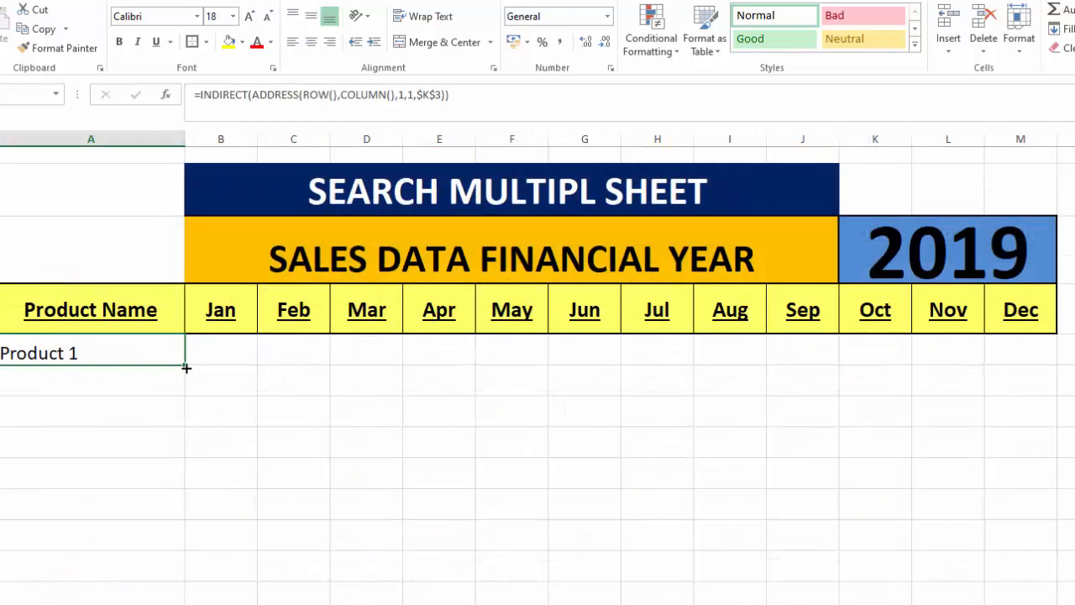
pyautogui.moveTo(186, 367); pyautogui.dragTo(181, 604)
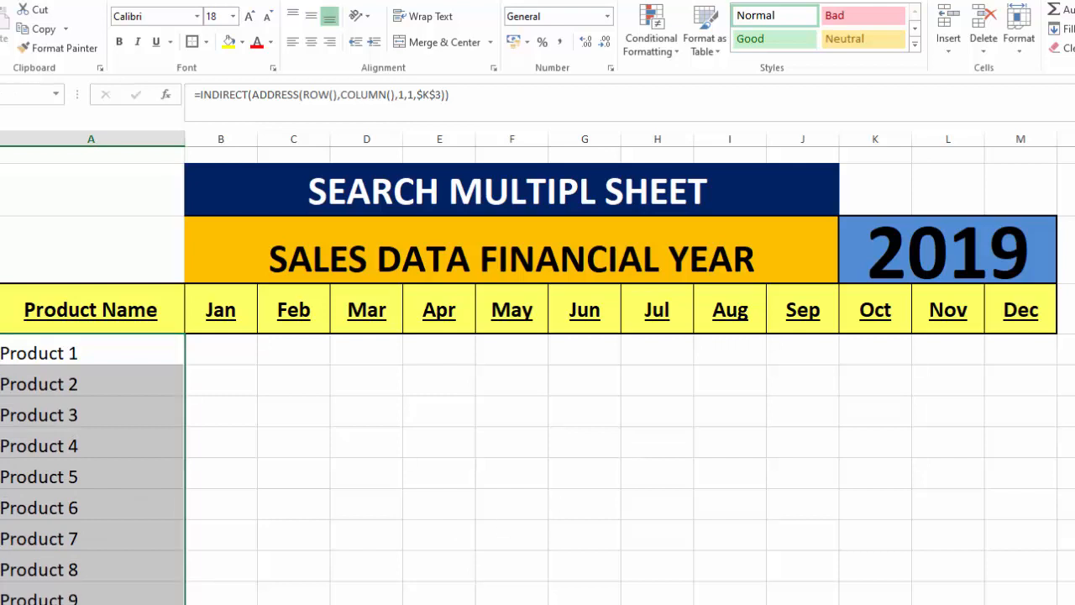
pyautogui.scroll(-1, 209, 506)
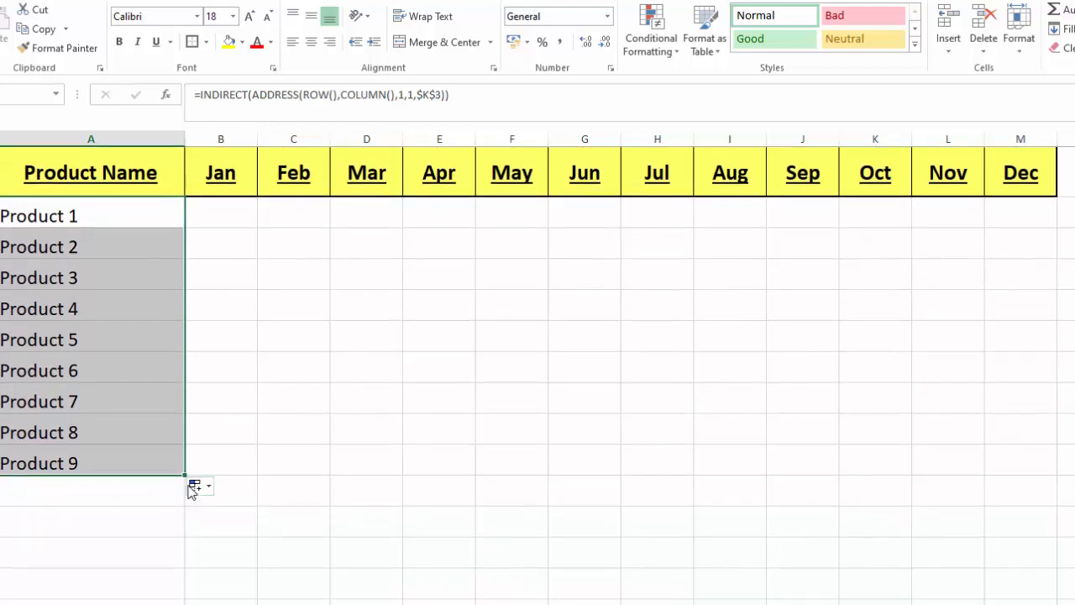
# Step: Fill the lookup formula from the Product Name column across to the Dec column and down to row 14
pyautogui.moveTo(184, 476); pyautogui.dragTo(1034, 558)
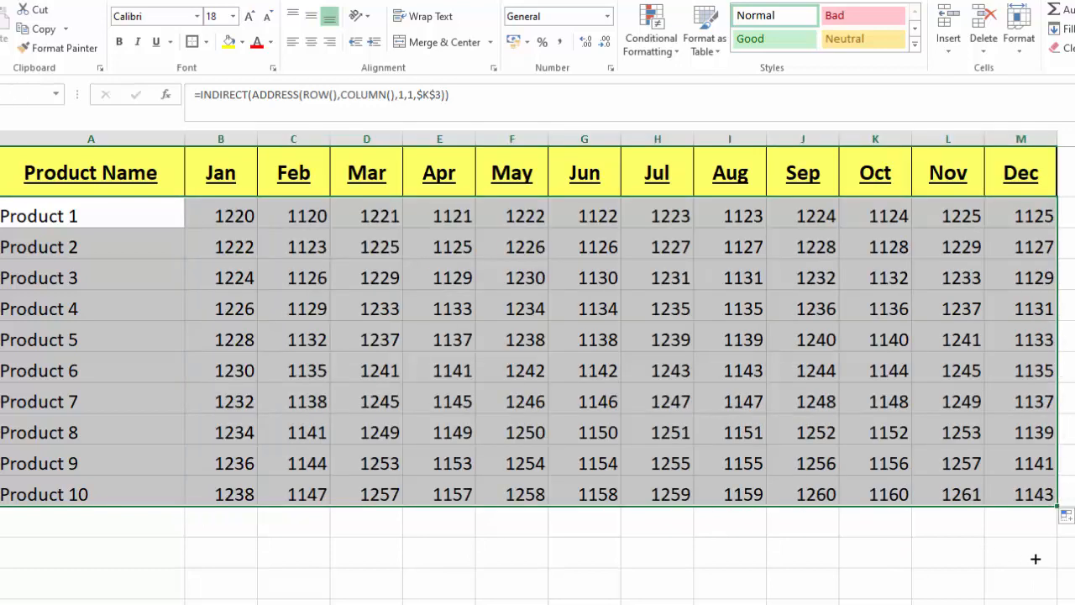
pyautogui.scroll(1, 1036, 559)
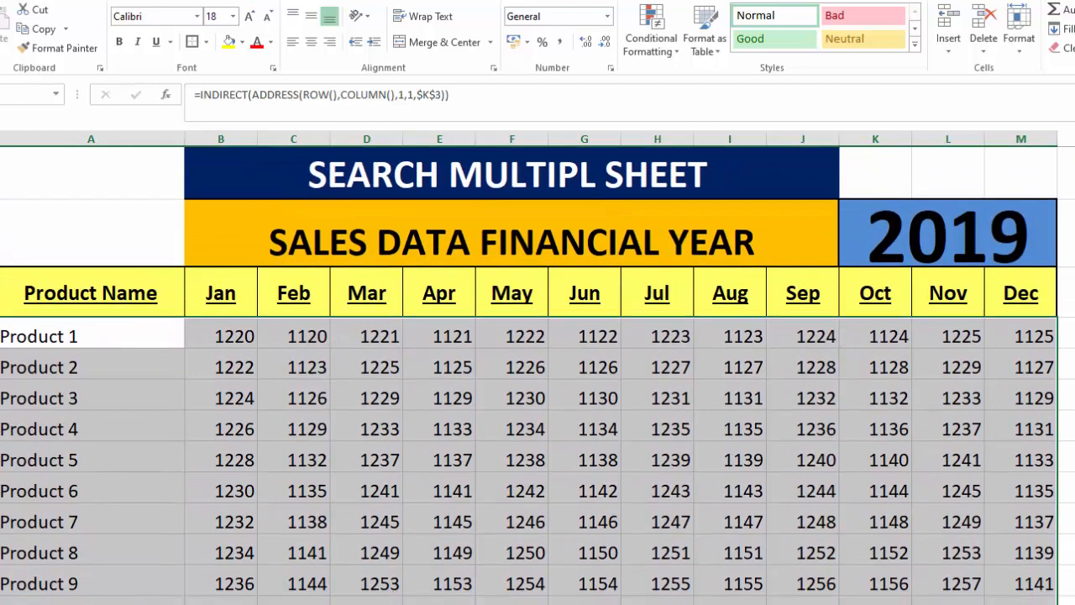
# Step: Test the year dropdown with 2020 and 2021, and compare the 2021 data with the source table on the 2021 sheet
pyautogui.click(993, 245)
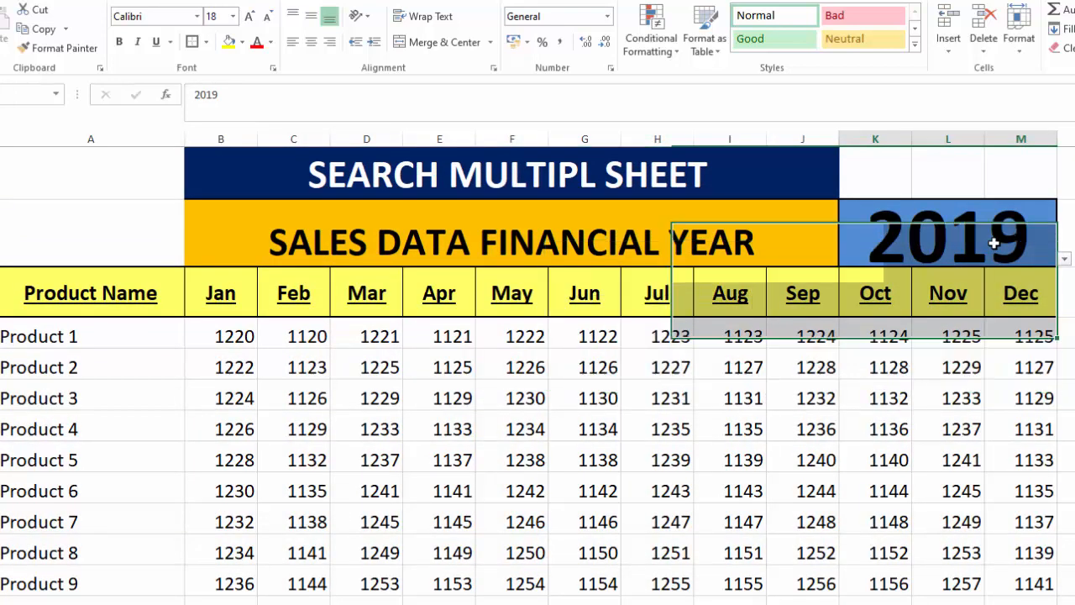
pyautogui.click(1065, 261)
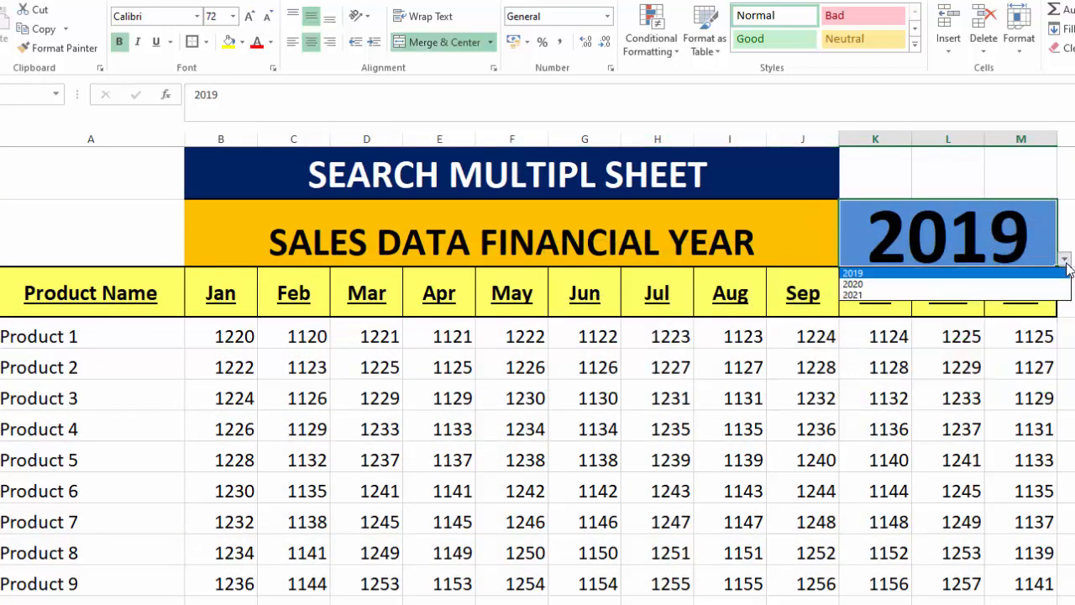
pyautogui.click(952, 287)
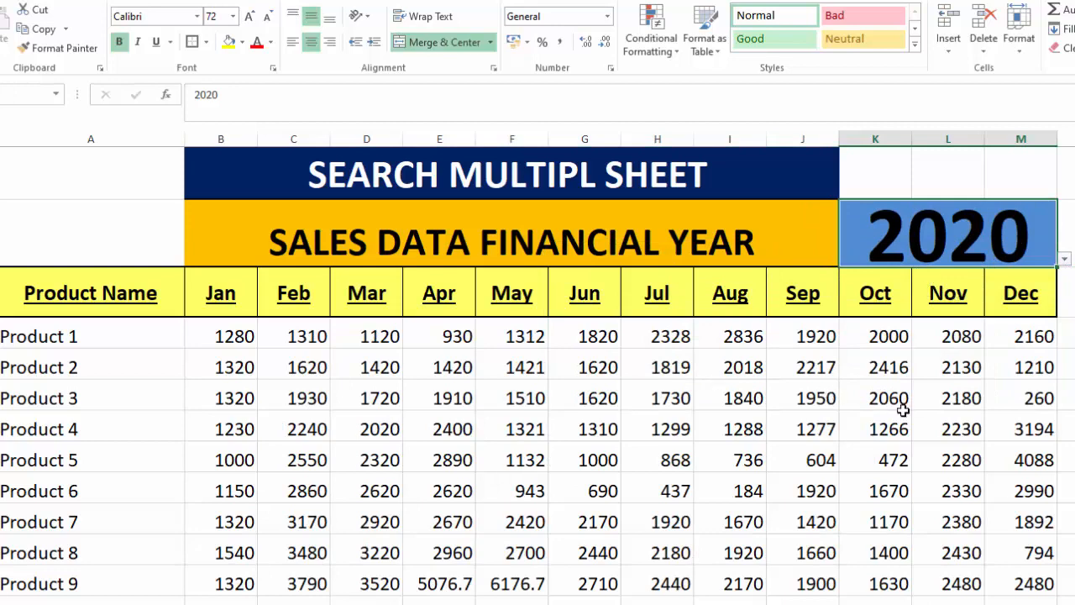
pyautogui.click(1066, 265)
pyautogui.click(955, 296)
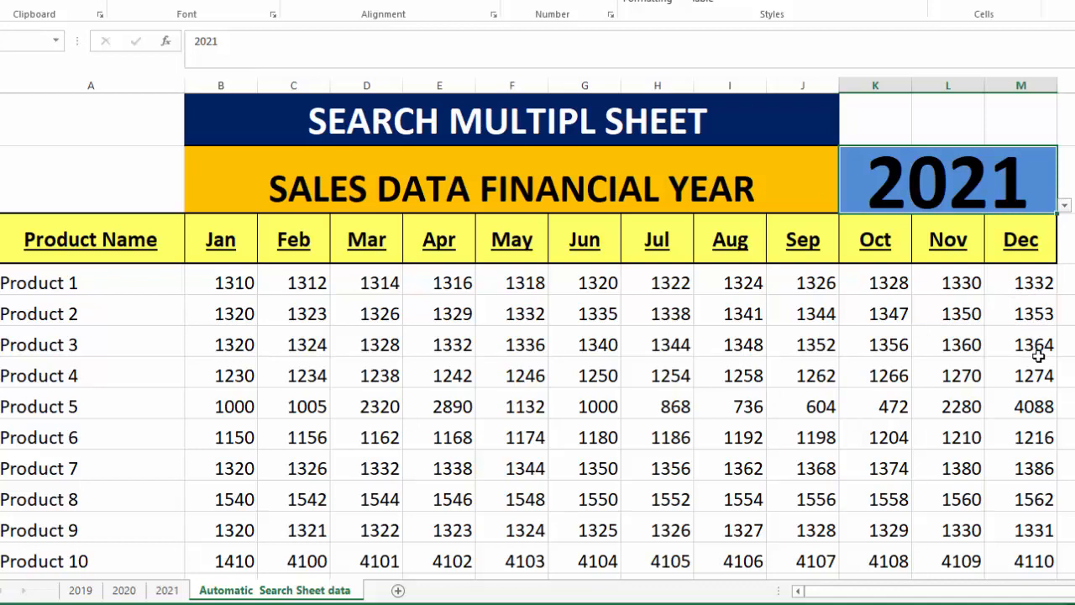
pyautogui.click(168, 592)
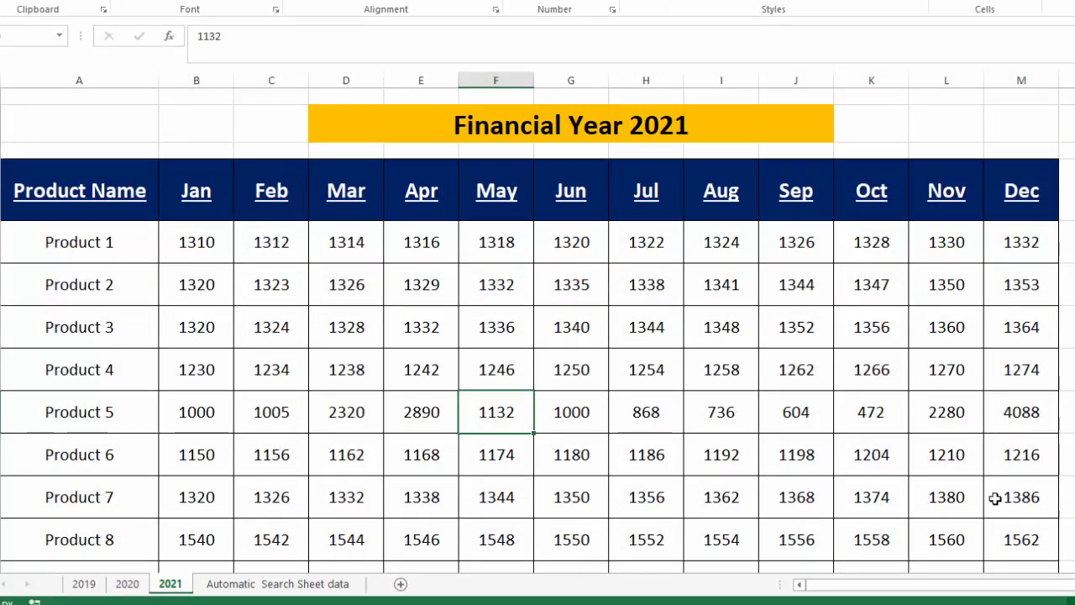
pyautogui.click(281, 583)
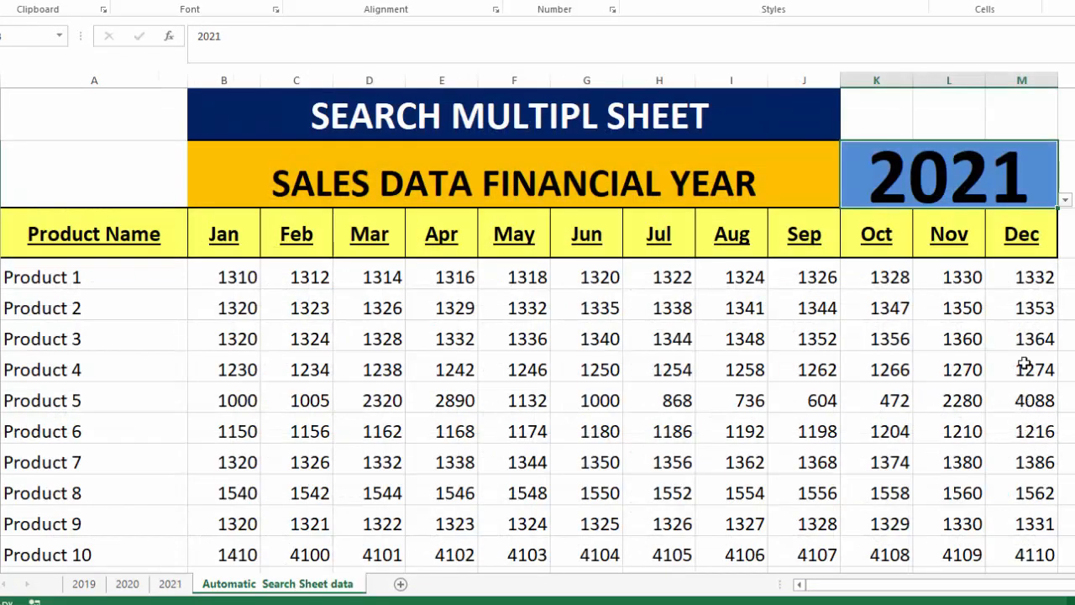
# Step: Set the year dropdown to 2019 and open the 2019 sheet to compare its source table
pyautogui.click(1063, 203)
pyautogui.click(965, 210)
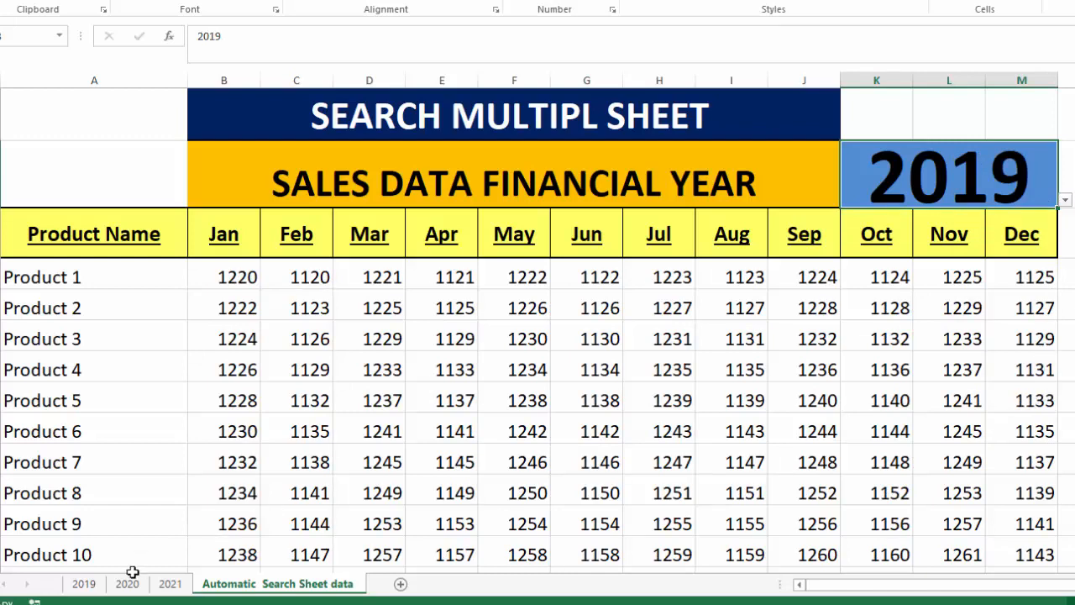
pyautogui.click(99, 585)
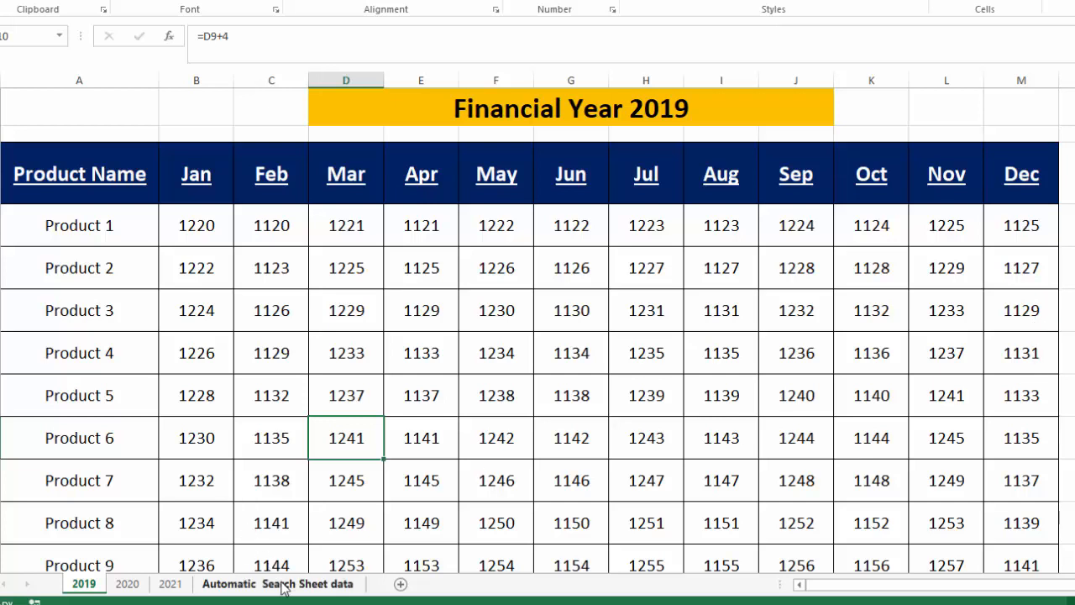
# Step: Examine which rows hold the title, headers and first product on the 2019, 2020 and 2021 sheets, and return to the search sheet
pyautogui.scroll(1, 537, 328)
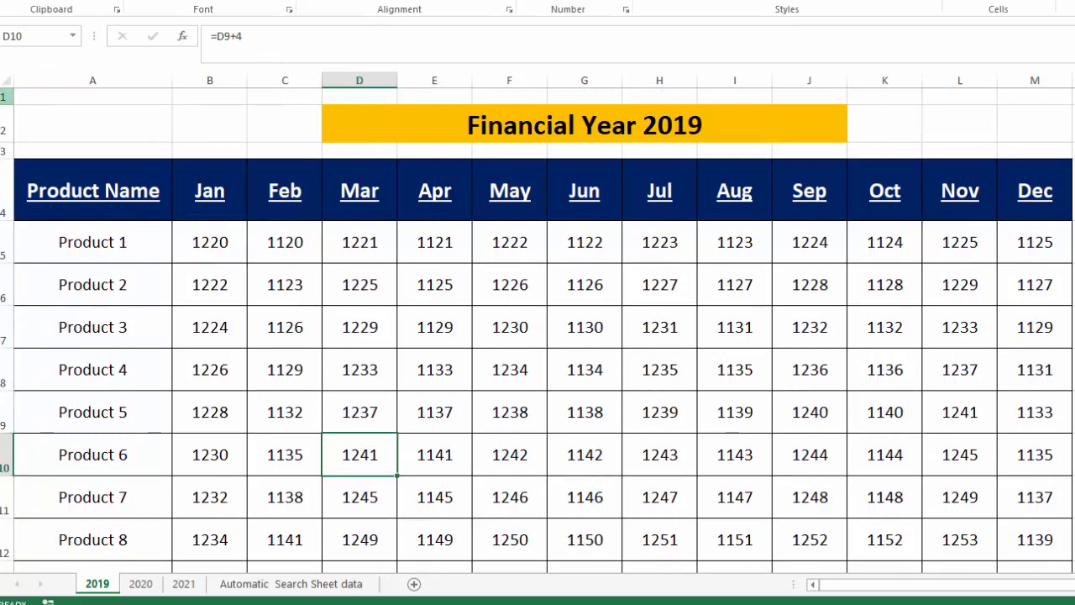
pyautogui.click(5, 97)
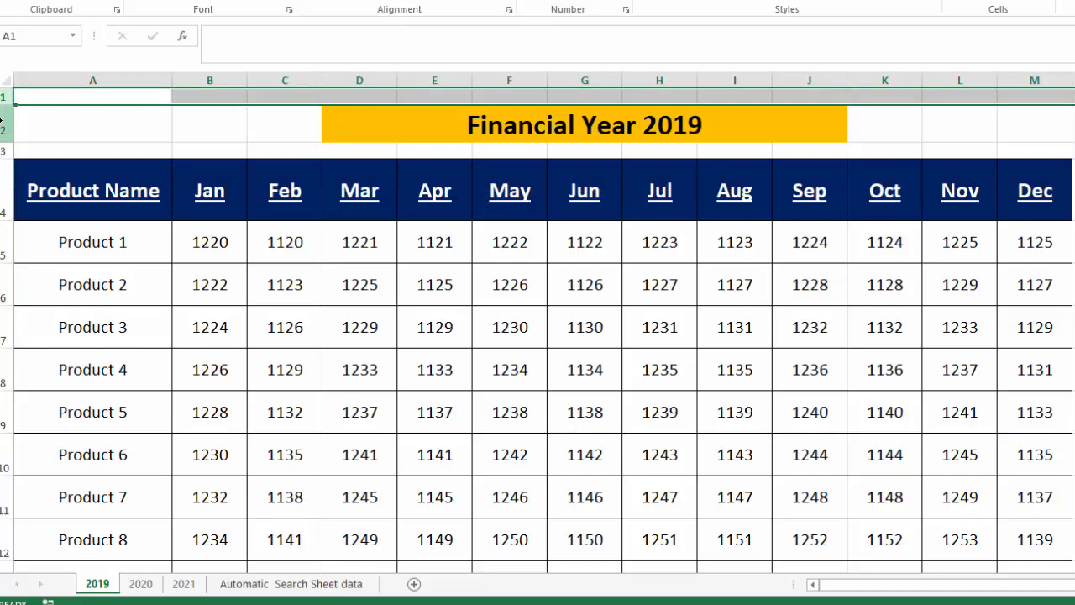
pyautogui.click(4, 123)
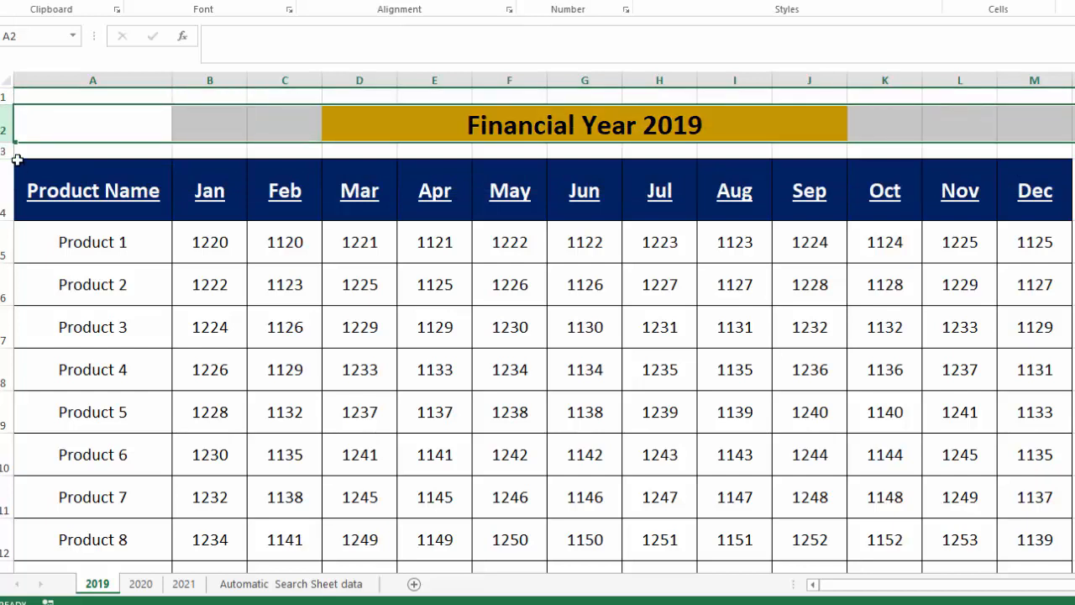
pyautogui.click(5, 150)
pyautogui.click(6, 184)
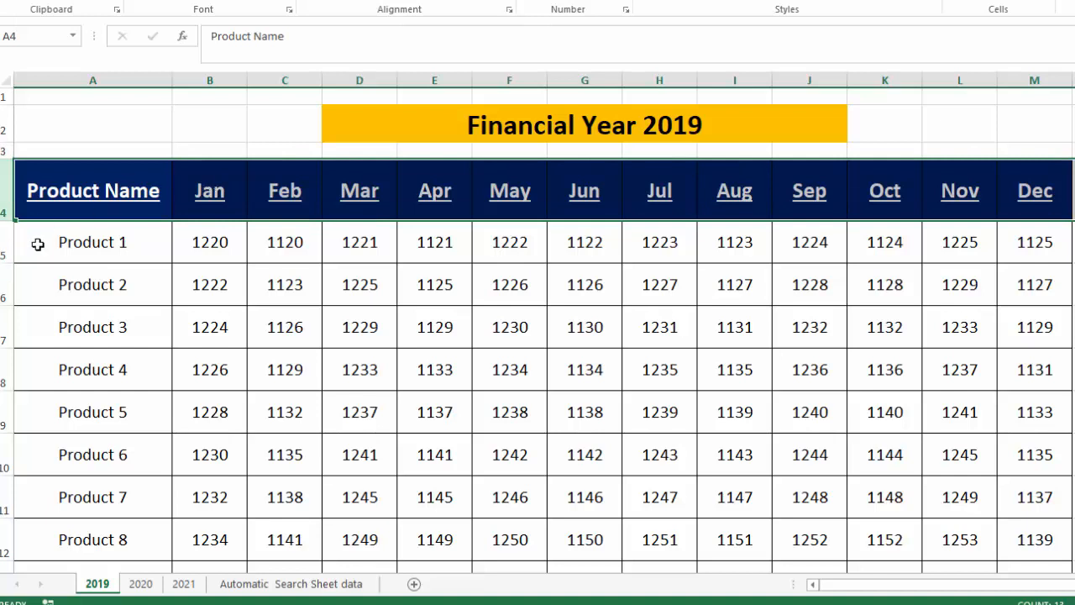
pyautogui.click(143, 585)
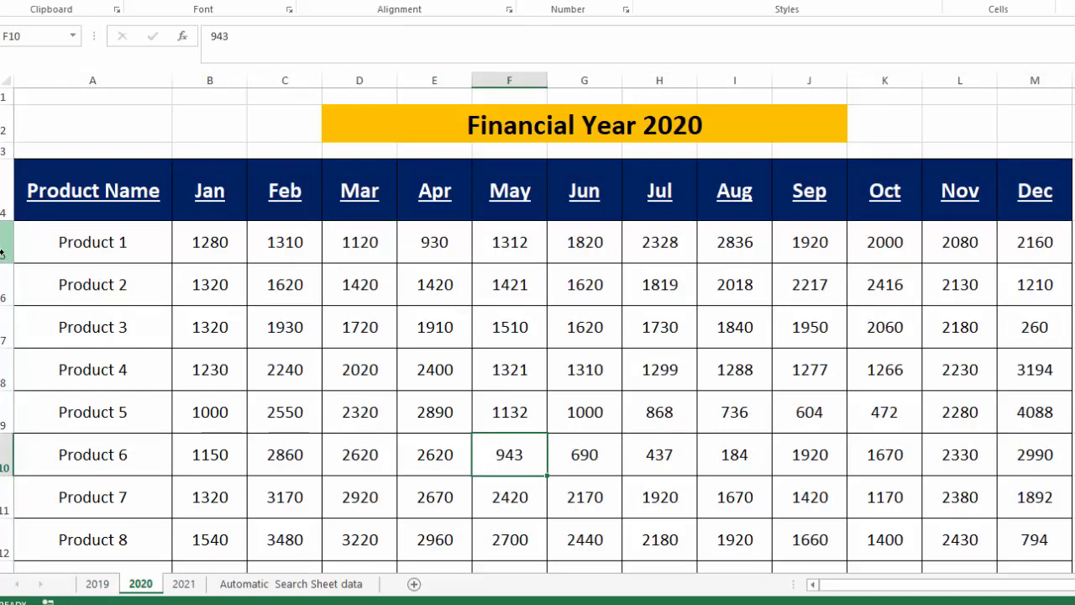
pyautogui.click(183, 583)
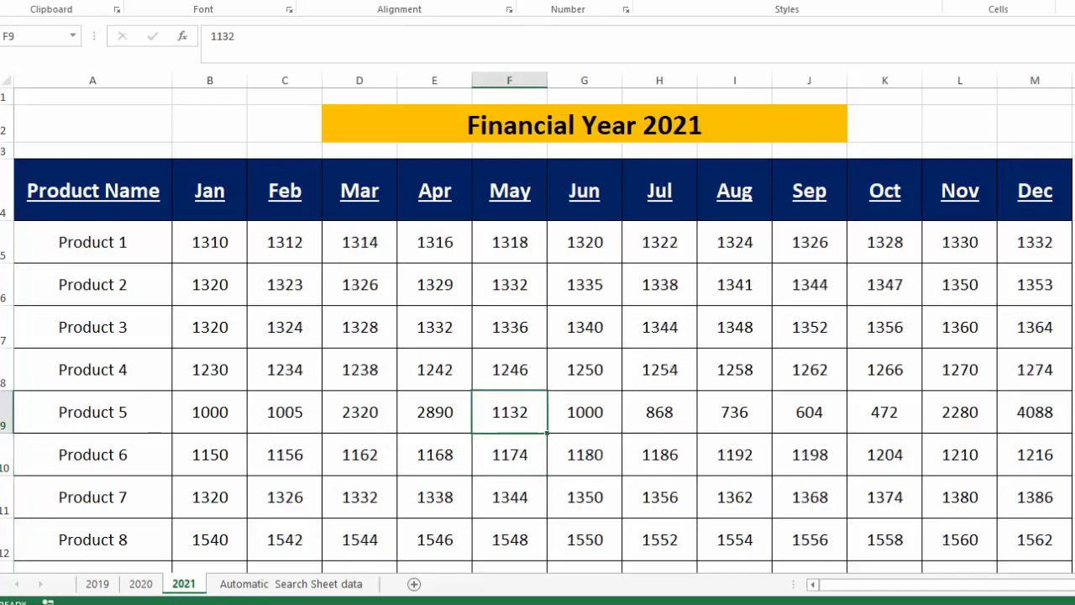
pyautogui.click(6, 242)
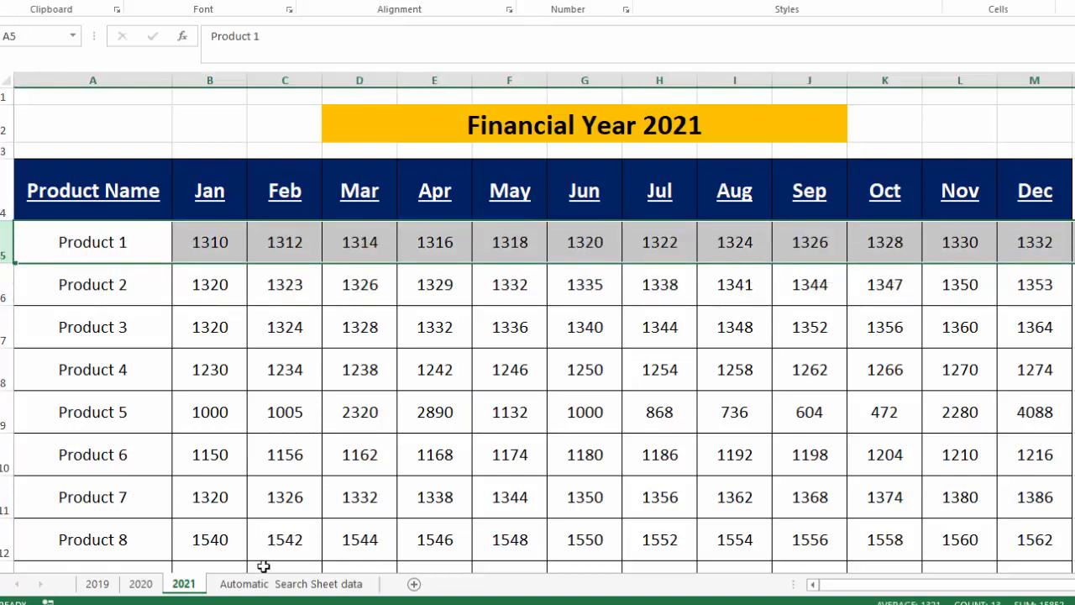
pyautogui.click(261, 587)
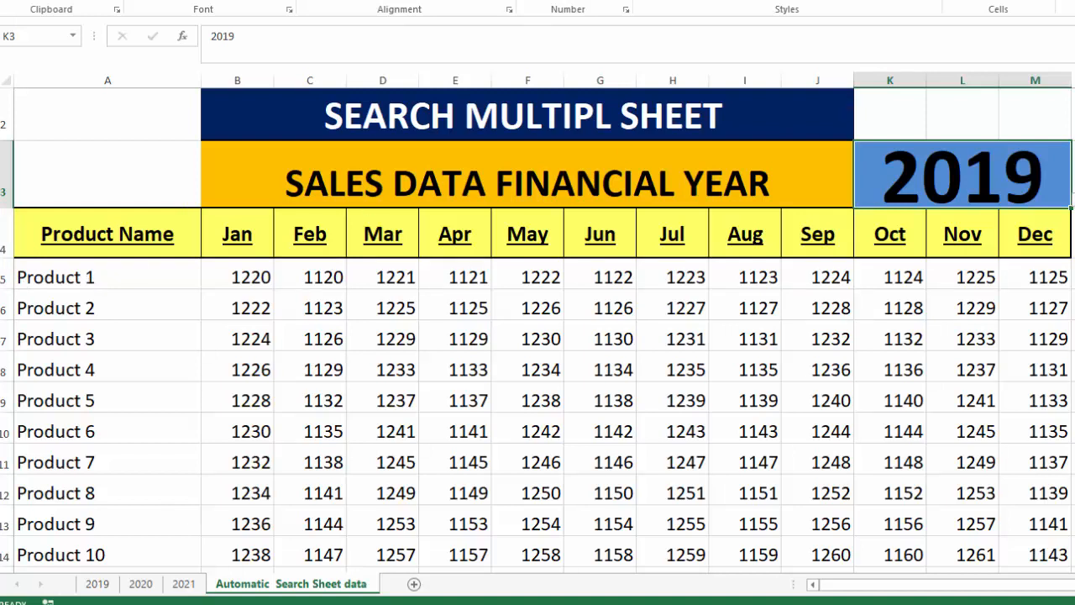
# Step: Unmerge the SEARCH MULTIPL SHEET title in B2:J2, and merge and center it again across the same cells
pyautogui.scroll(1, 538, 331)
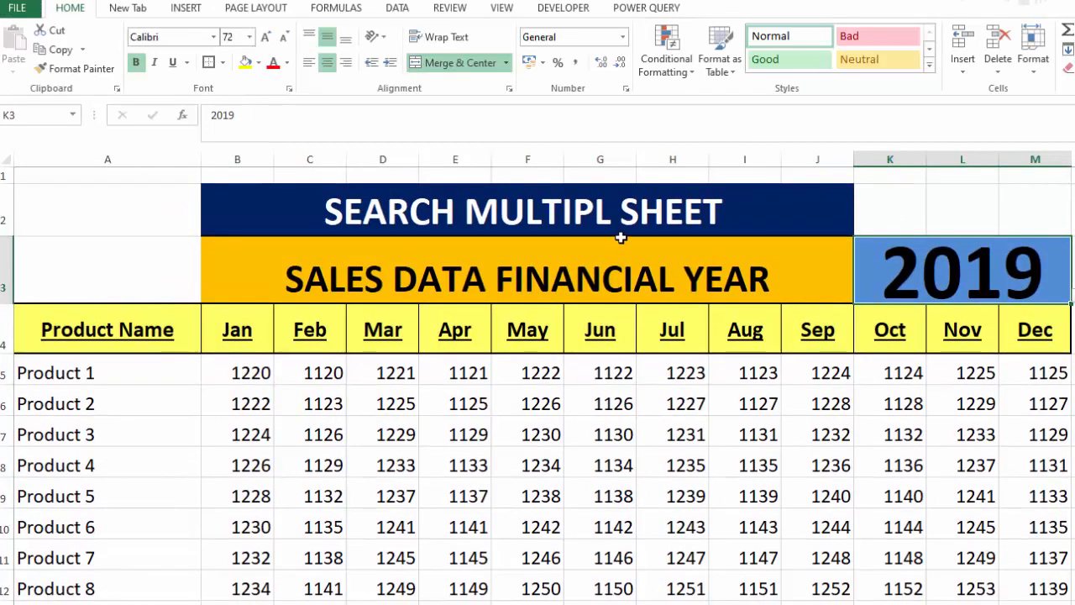
pyautogui.click(538, 137)
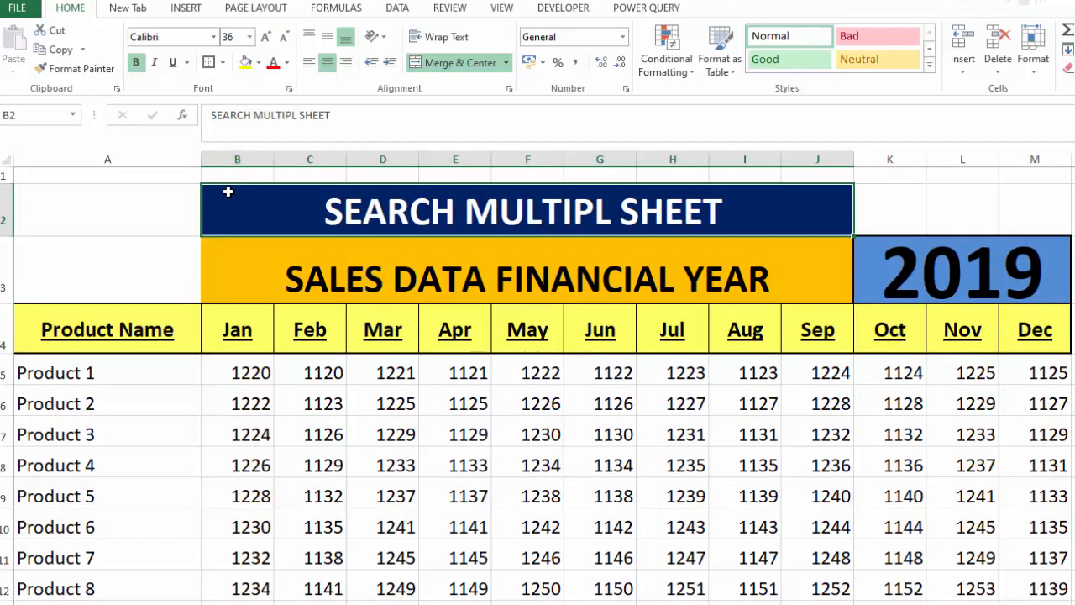
pyautogui.click(413, 63)
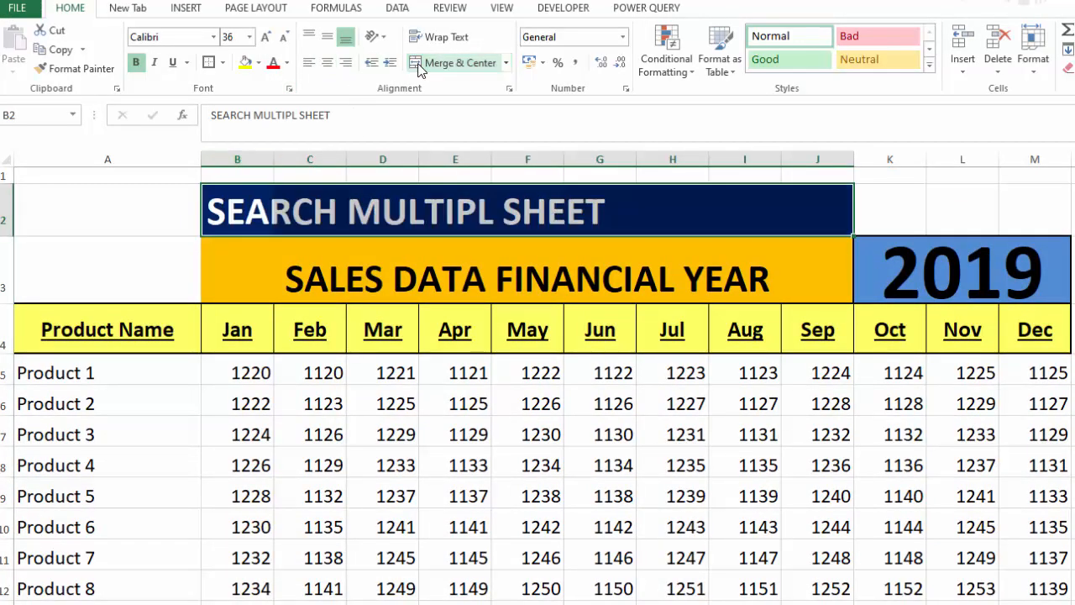
pyautogui.moveTo(216, 210); pyautogui.dragTo(813, 236)
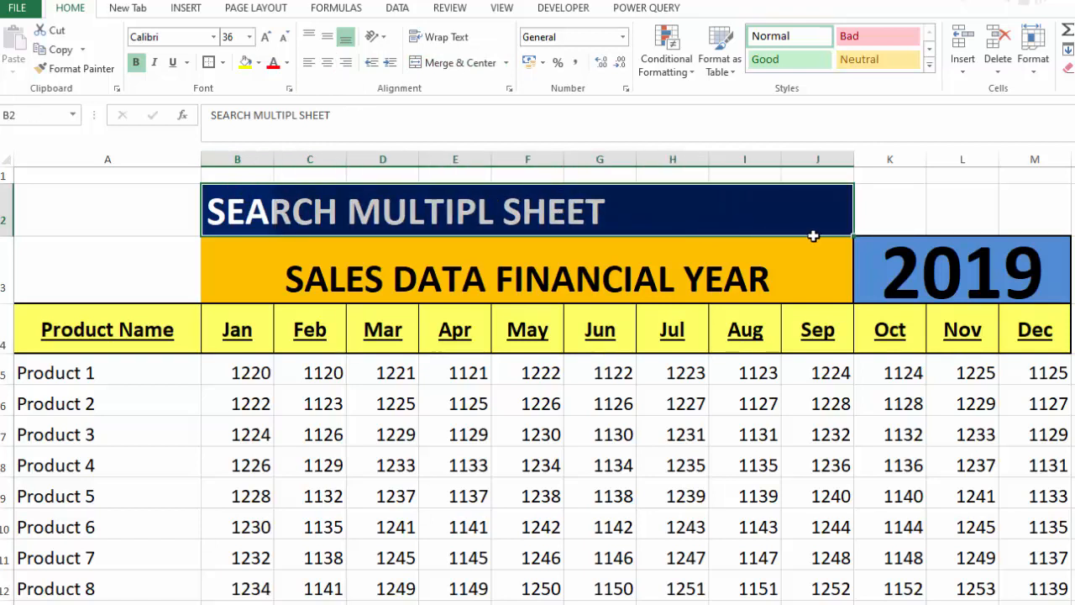
pyautogui.click(437, 61)
# Step: Unmerge and re-merge the SALES DATA FINANCIAL YEAR title across B3:J3, and apply the standard orange fill to it
pyautogui.click(237, 275)
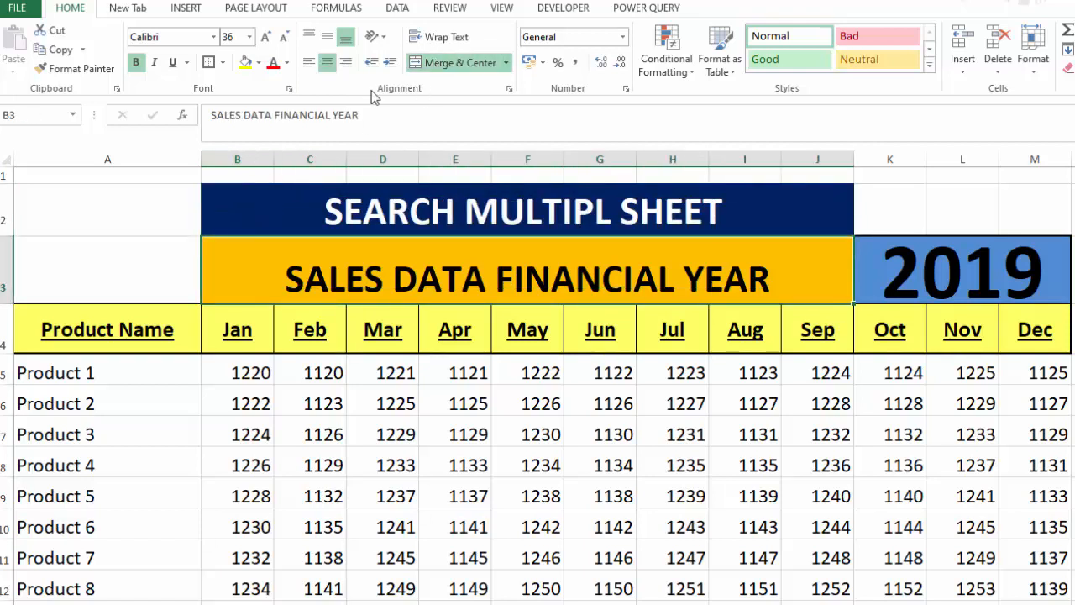
pyautogui.click(432, 64)
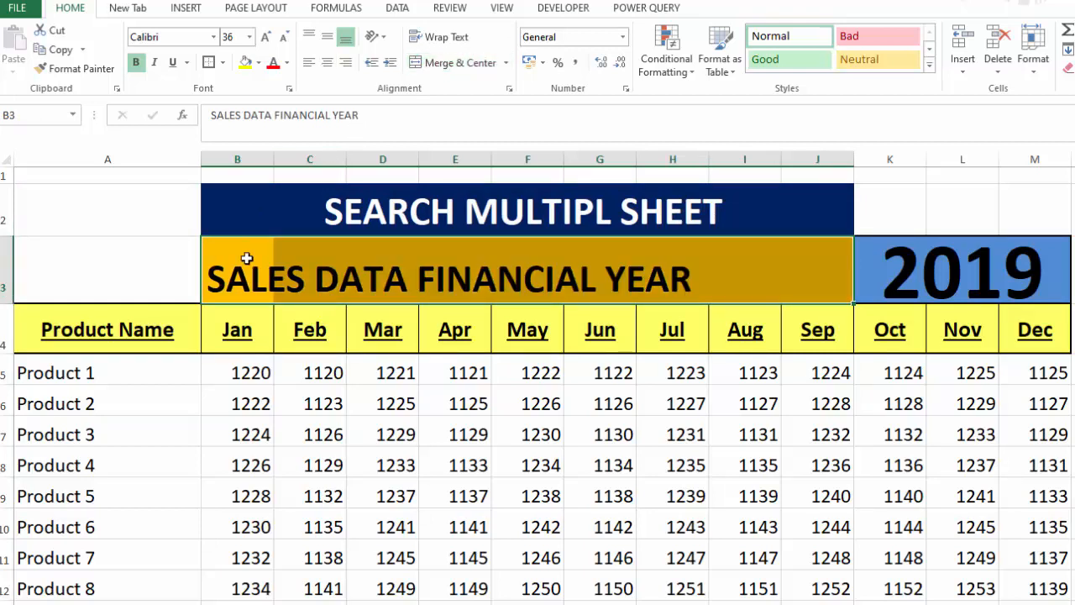
pyautogui.moveTo(247, 257); pyautogui.dragTo(821, 281)
pyautogui.click(453, 64)
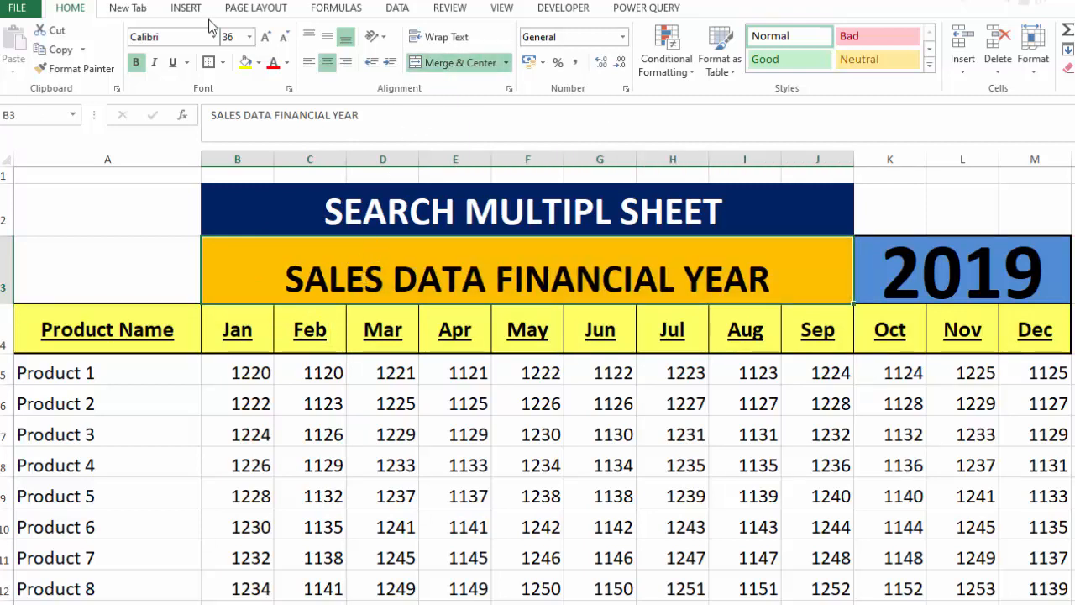
pyautogui.click(260, 63)
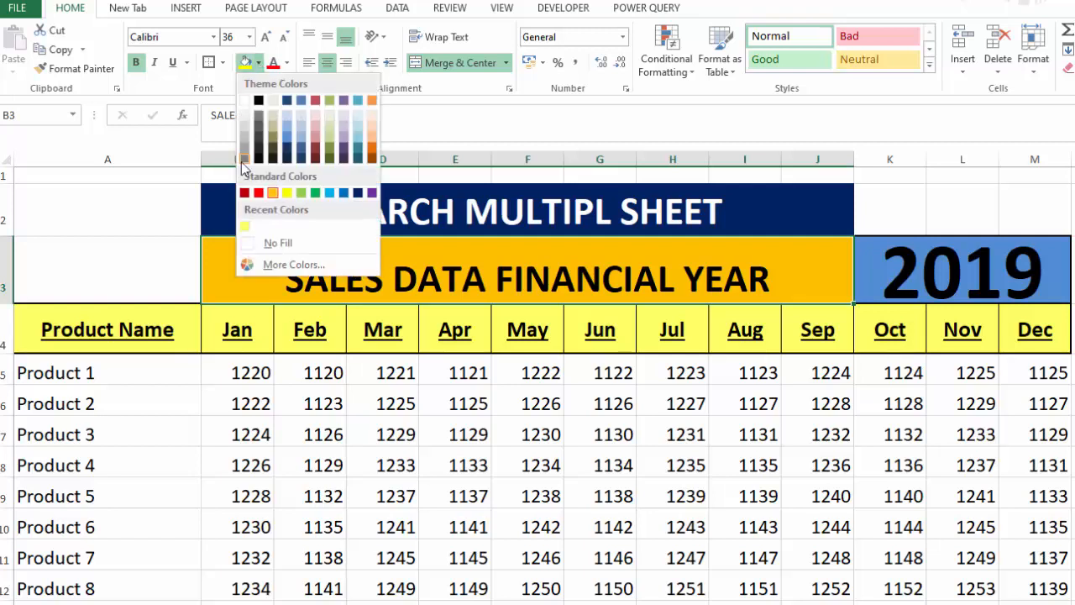
pyautogui.click(274, 193)
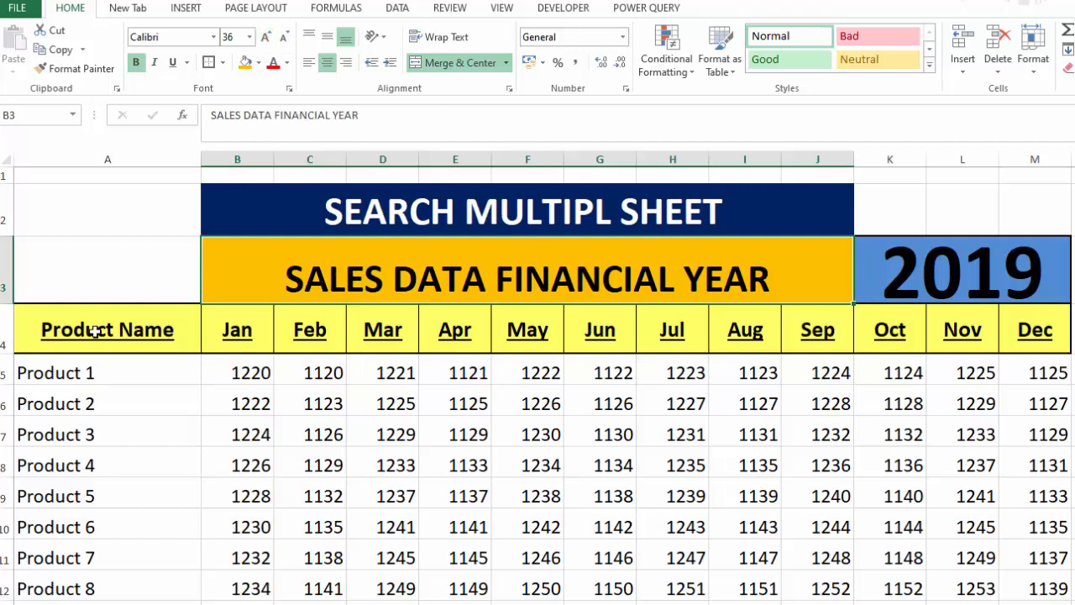
# Step: Check the fill colour used for the header row A4:M4
pyautogui.moveTo(95, 332); pyautogui.dragTo(1028, 345)
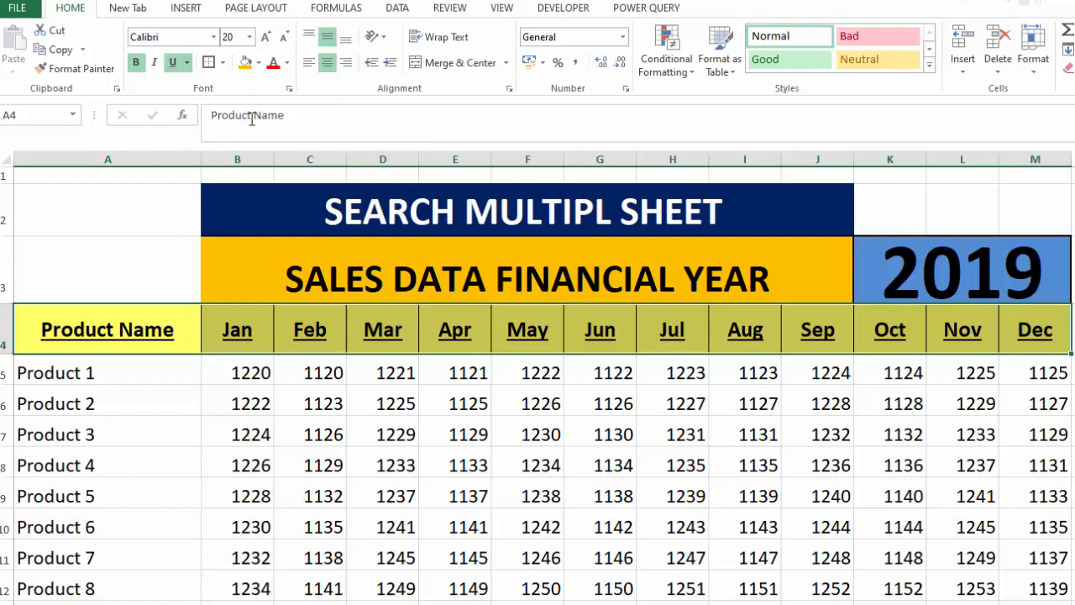
pyautogui.click(260, 64)
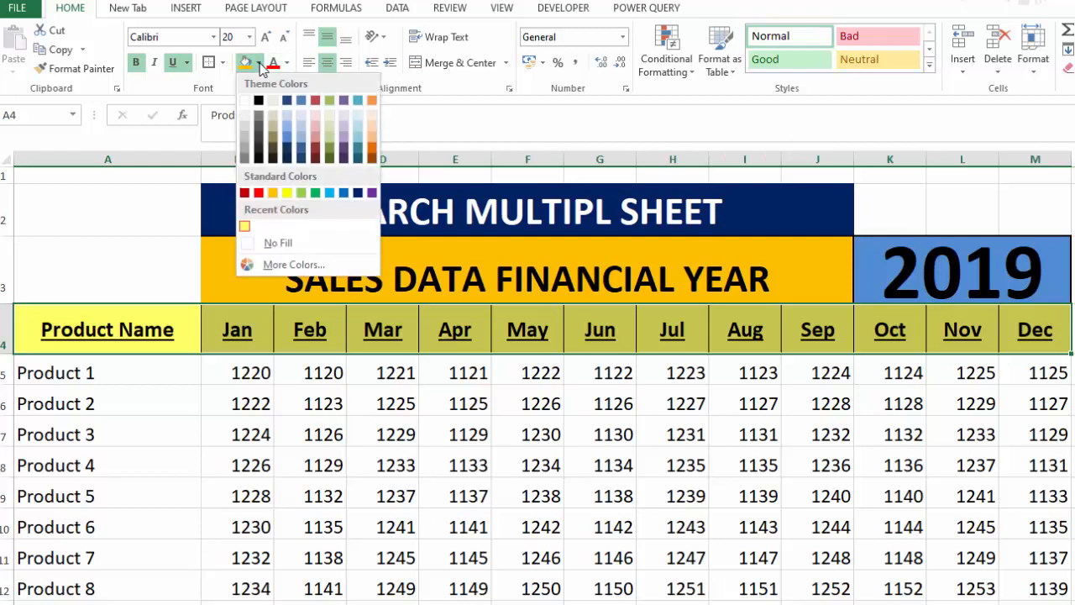
pyautogui.click(260, 65)
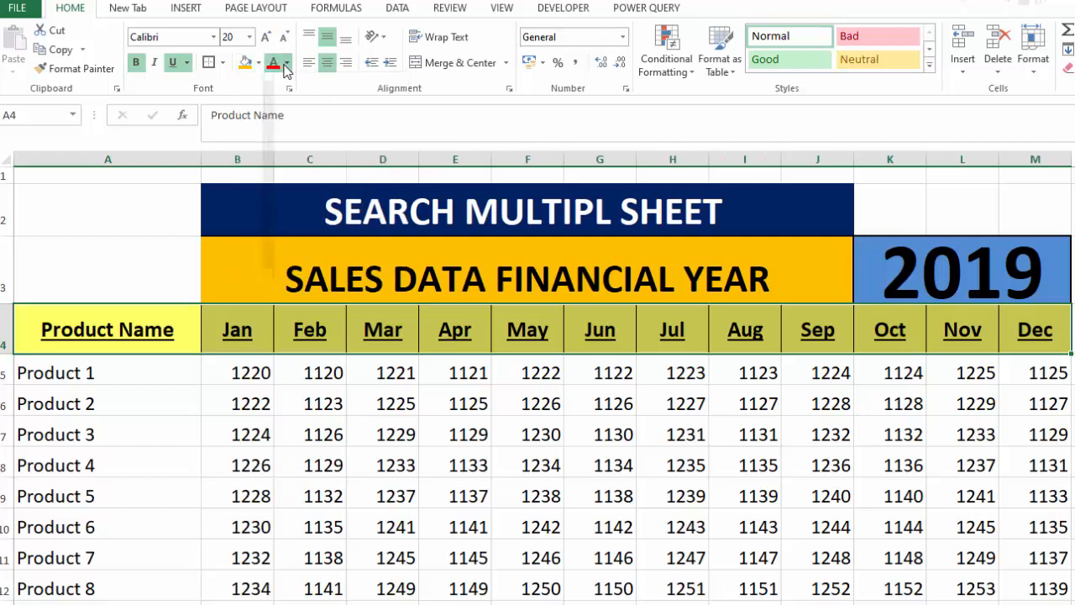
# Step: Apply the medium blue theme colour as fill to the merged year cell K3
pyautogui.click(889, 279)
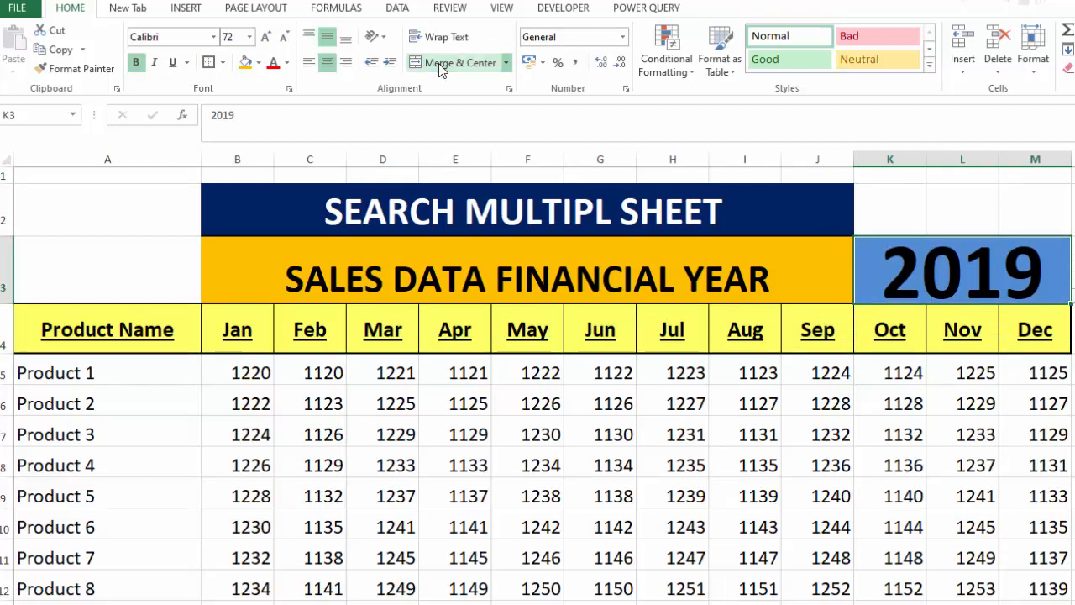
pyautogui.click(258, 62)
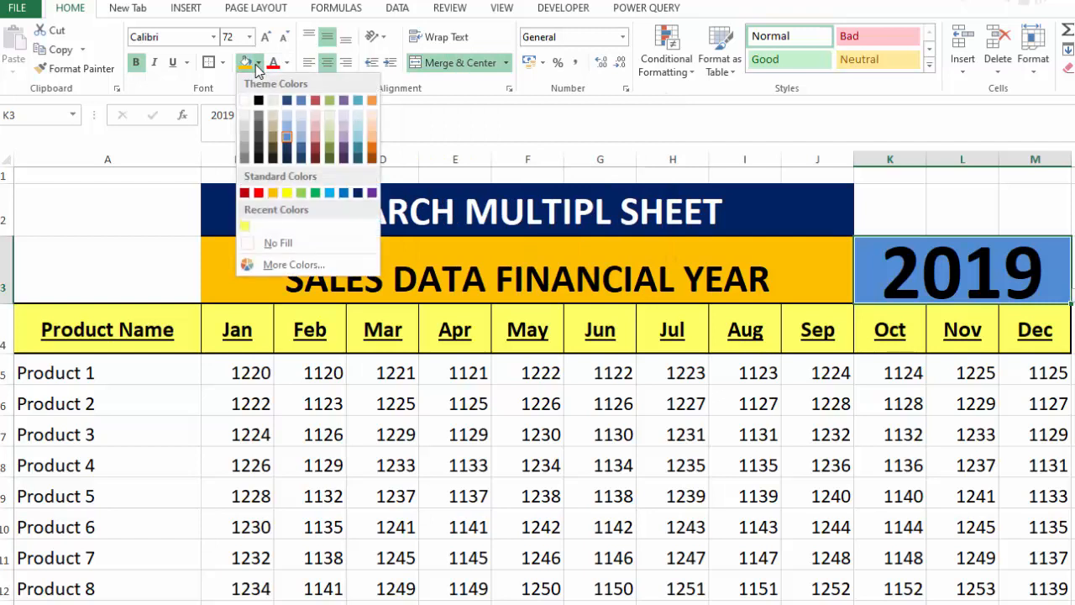
pyautogui.click(286, 137)
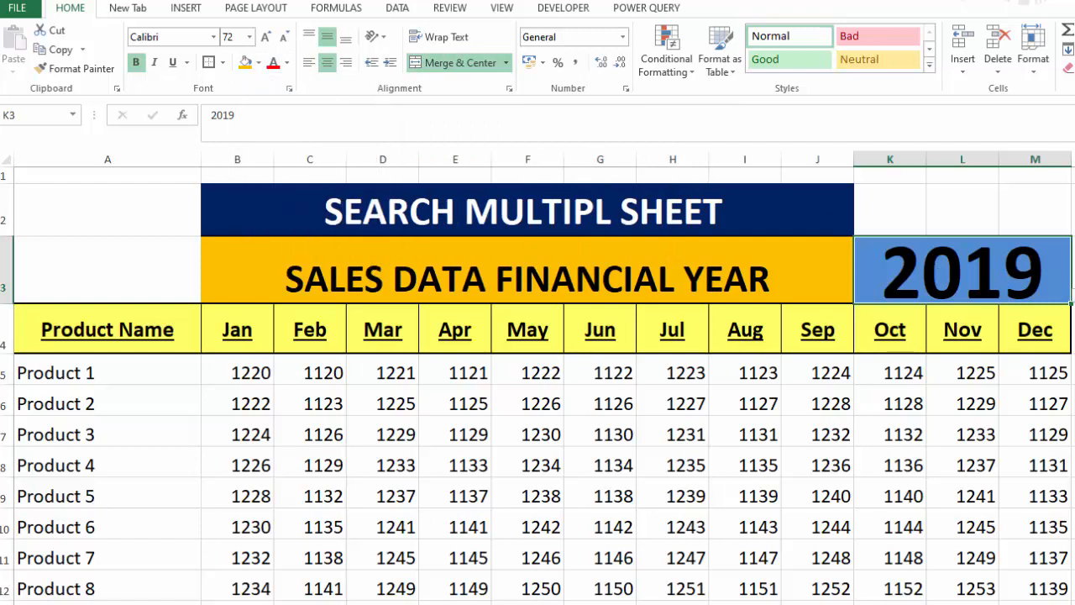
pyautogui.scroll(-2, 537, 386)
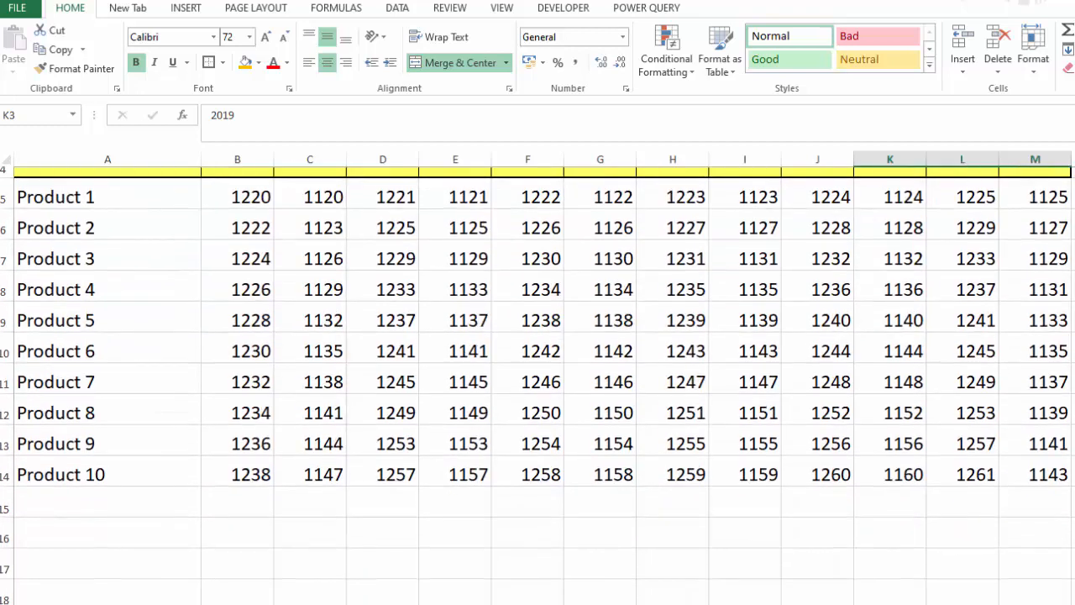
pyautogui.scroll(2, 647, 518)
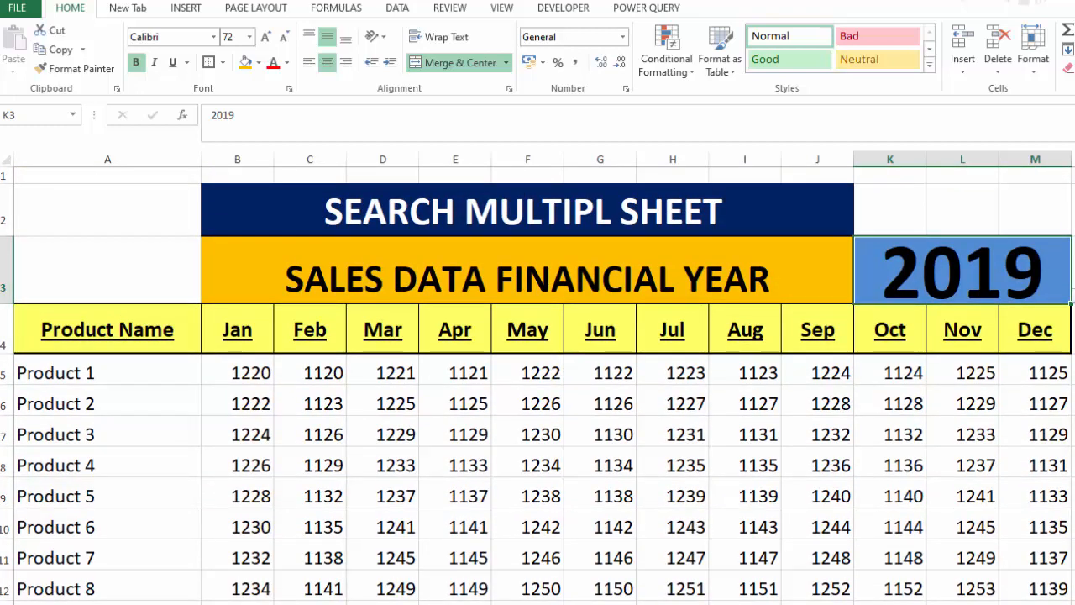